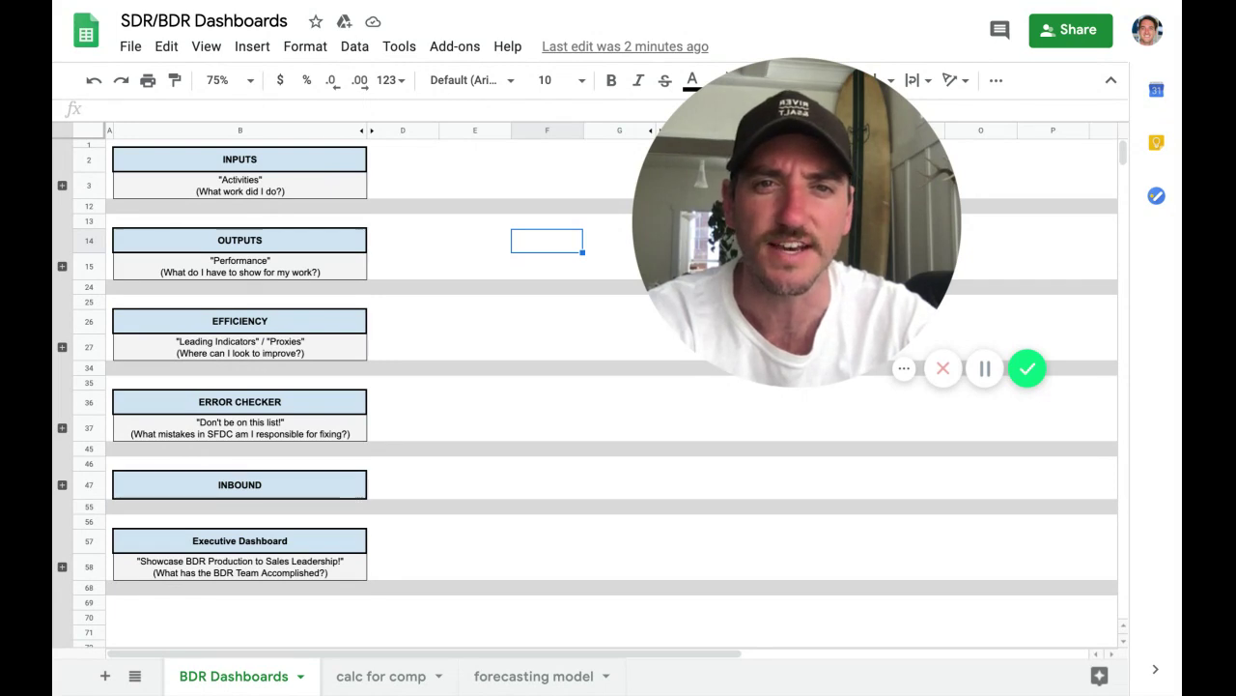
Point out the INPUTS, OUTPUTS, EFFICIENCY, ERROR CHECKER, INBOUND and Executive Dashboard headings
{"action": "left_click", "coordinate": [240, 160]}
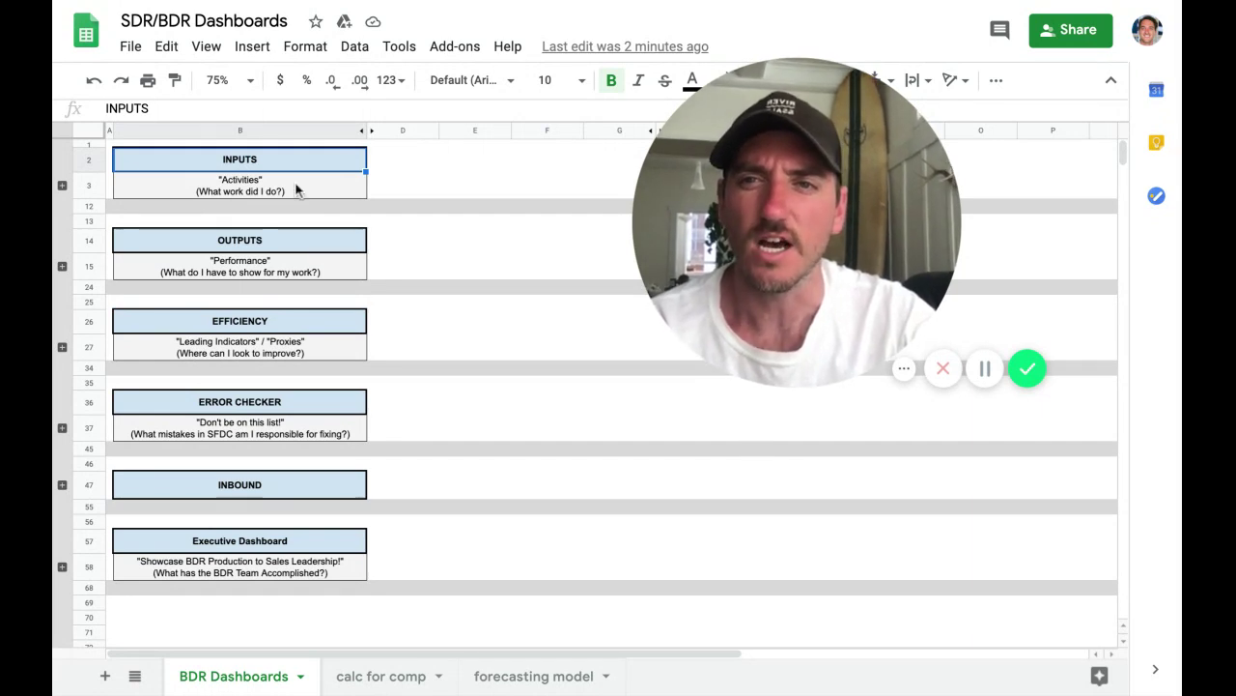
{"action": "left_click", "coordinate": [269, 244]}
{"action": "left_click", "coordinate": [249, 332]}
{"action": "left_click", "coordinate": [248, 406]}
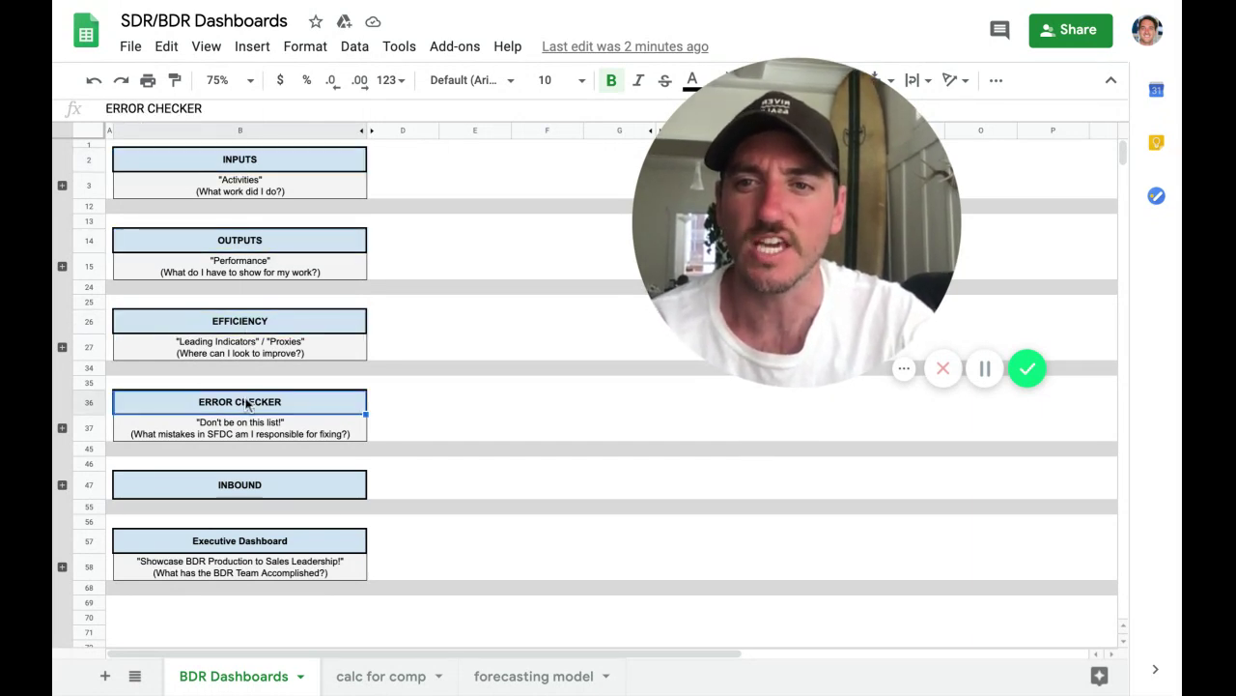
{"action": "left_click", "coordinate": [248, 475]}
{"action": "left_click", "coordinate": [241, 546]}
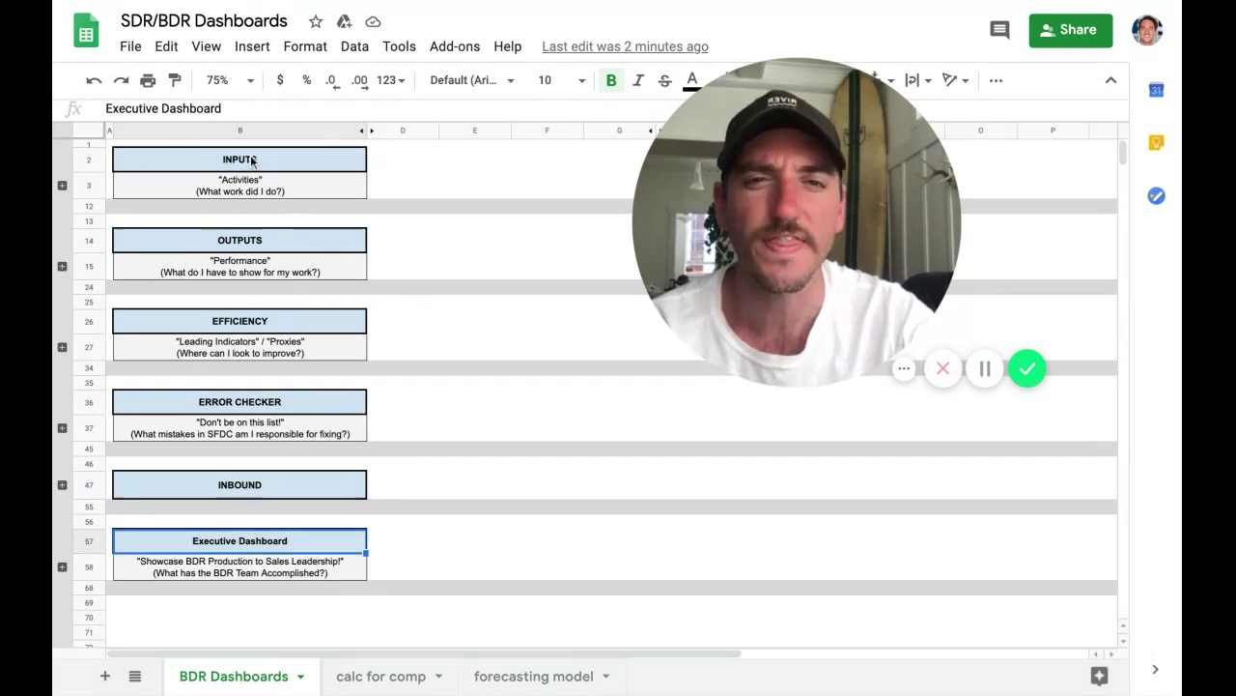
Briefly expand the Inputs metrics, collapse them again, and reselect the INPUTS heading
{"action": "left_click", "coordinate": [62, 185]}
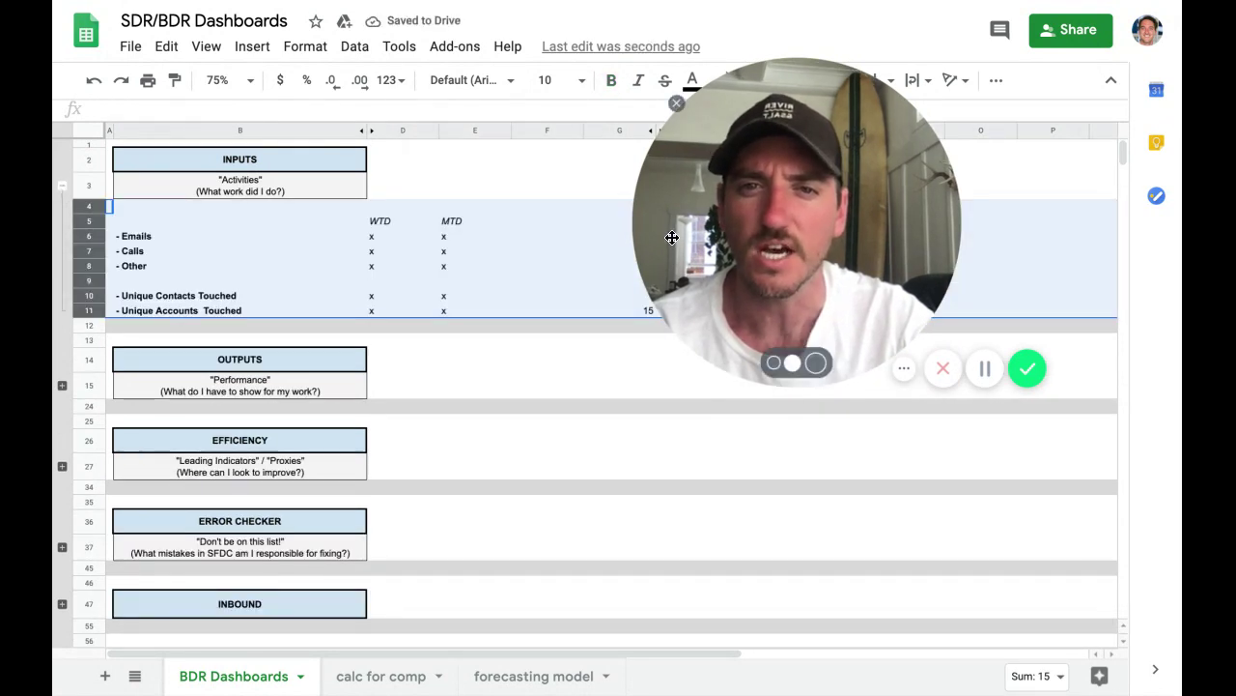
{"action": "left_click_drag", "start_coordinate": [701, 237], "coordinate": [856, 454]}
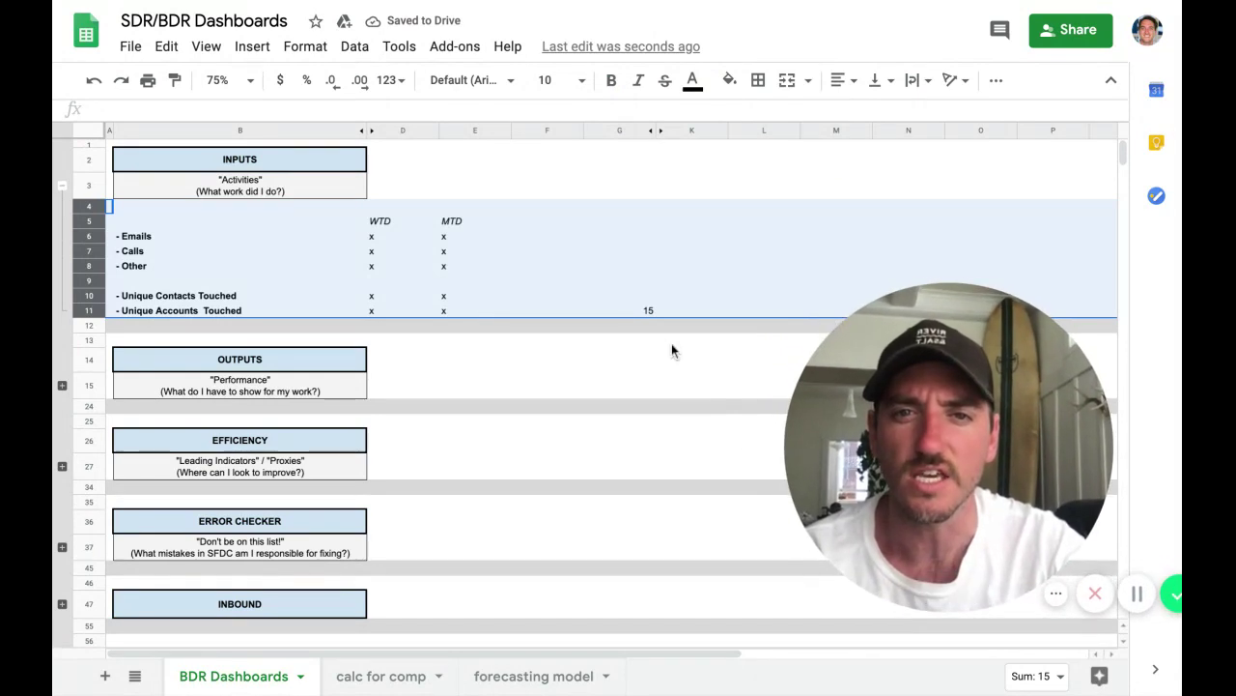
{"action": "left_click", "coordinate": [62, 186]}
{"action": "left_click", "coordinate": [246, 164]}
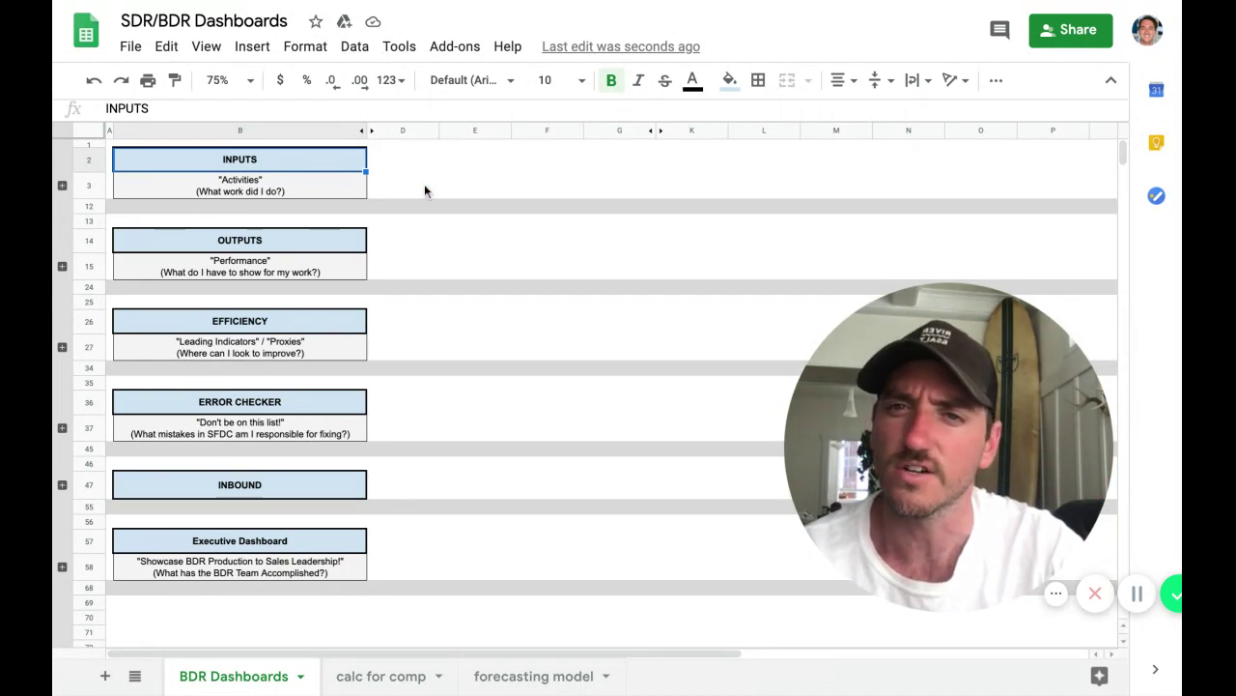
Unhide column C to show the Inputs and Outputs audience levels and Inputs schedule, then hide it again
{"action": "left_click", "coordinate": [368, 131]}
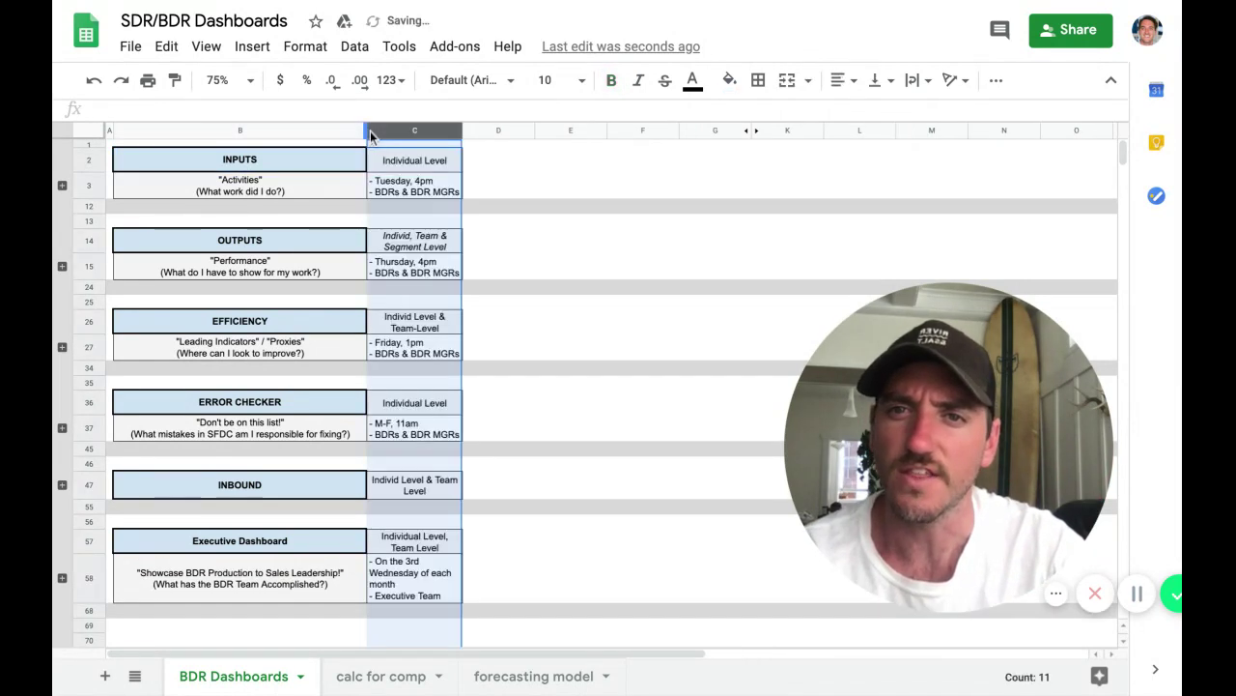
{"action": "left_click", "coordinate": [573, 222]}
{"action": "left_click", "coordinate": [443, 166]}
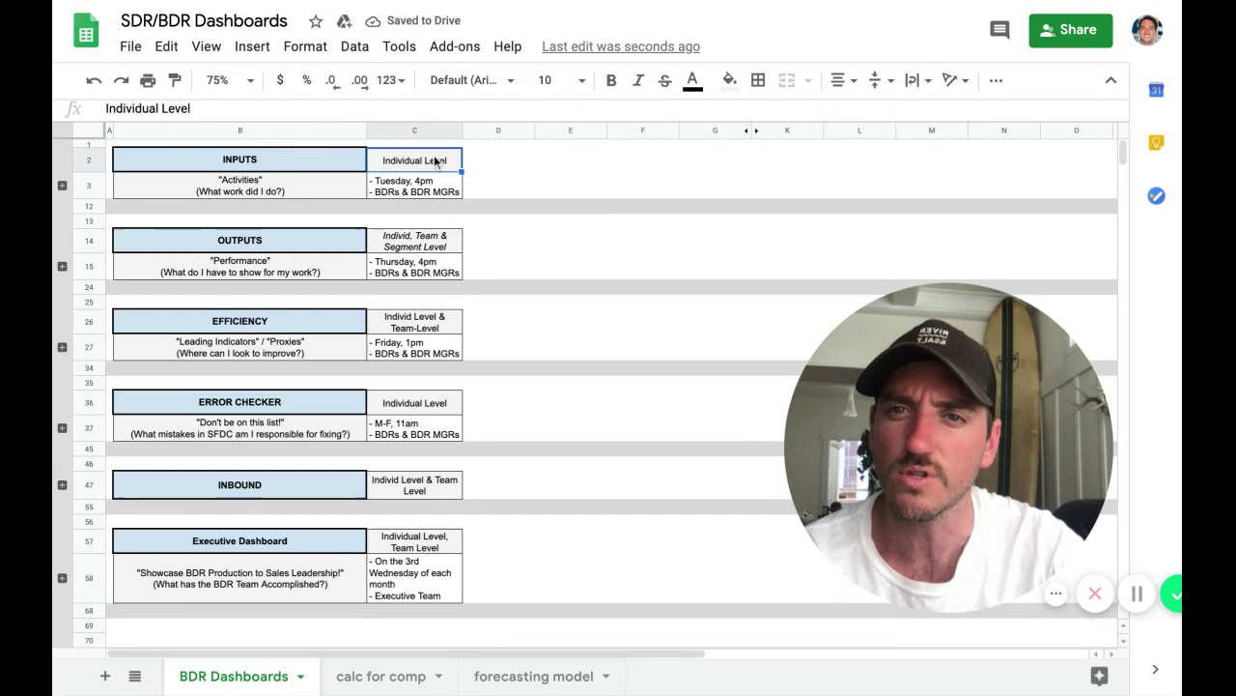
{"action": "left_click", "coordinate": [419, 243]}
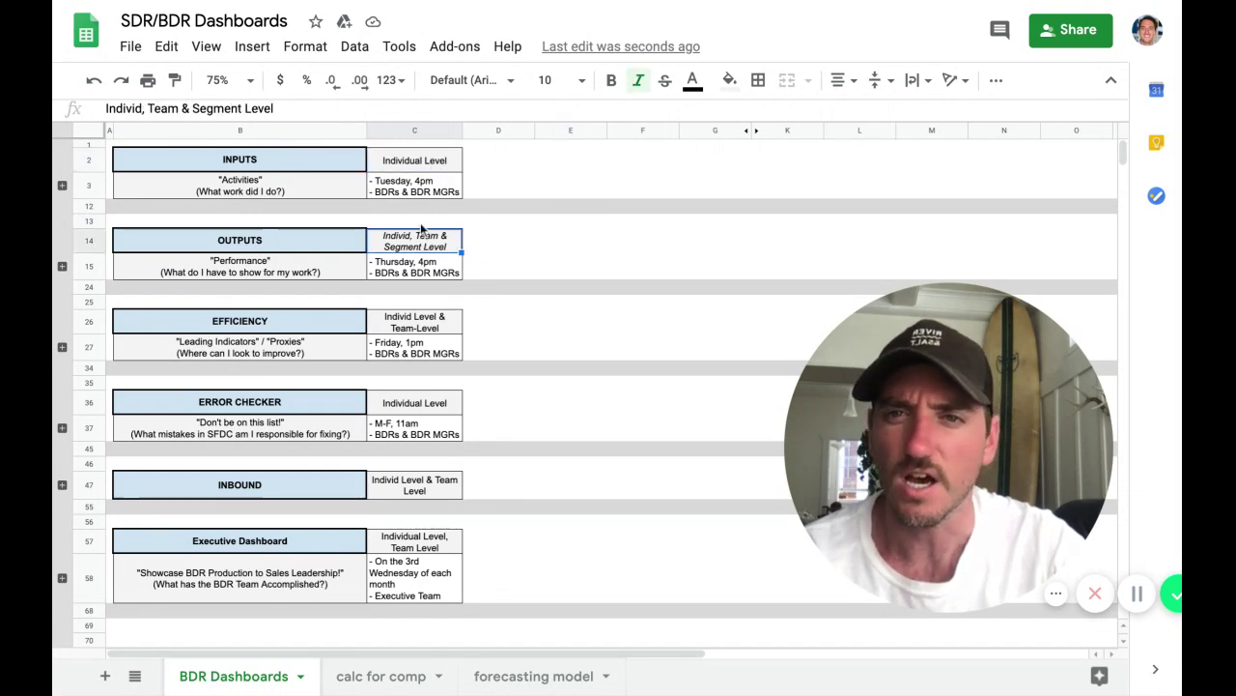
{"action": "left_click", "coordinate": [414, 189]}
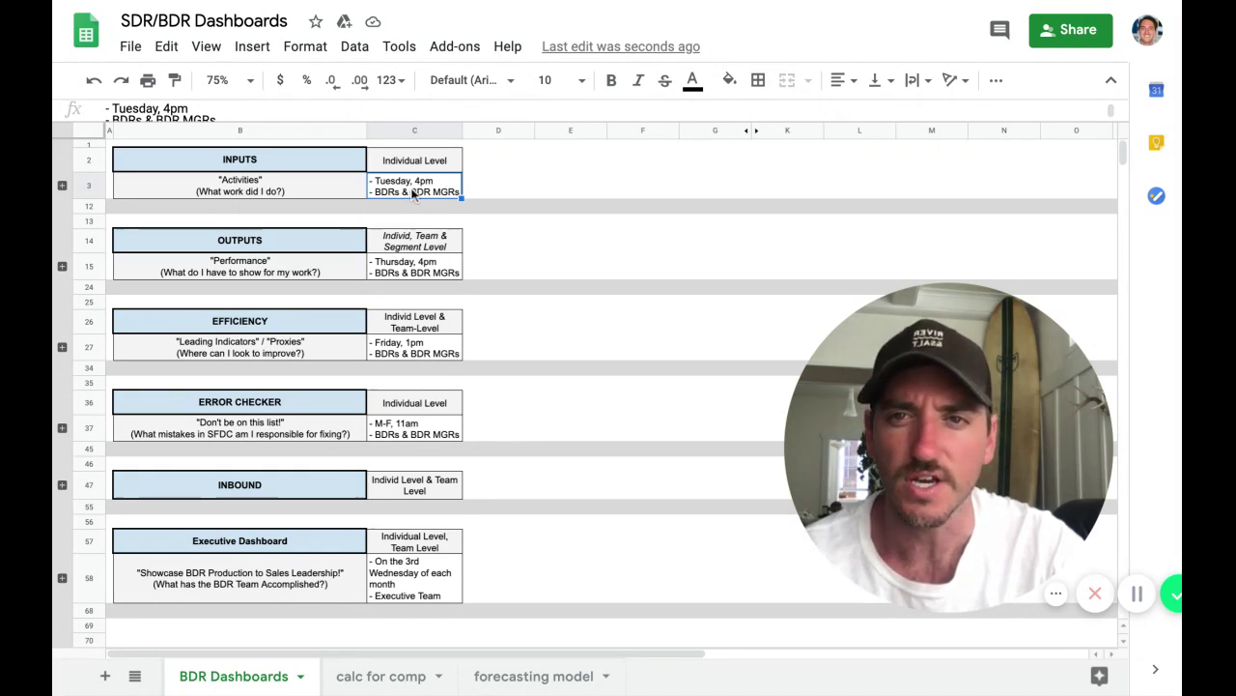
{"action": "left_click", "coordinate": [543, 222]}
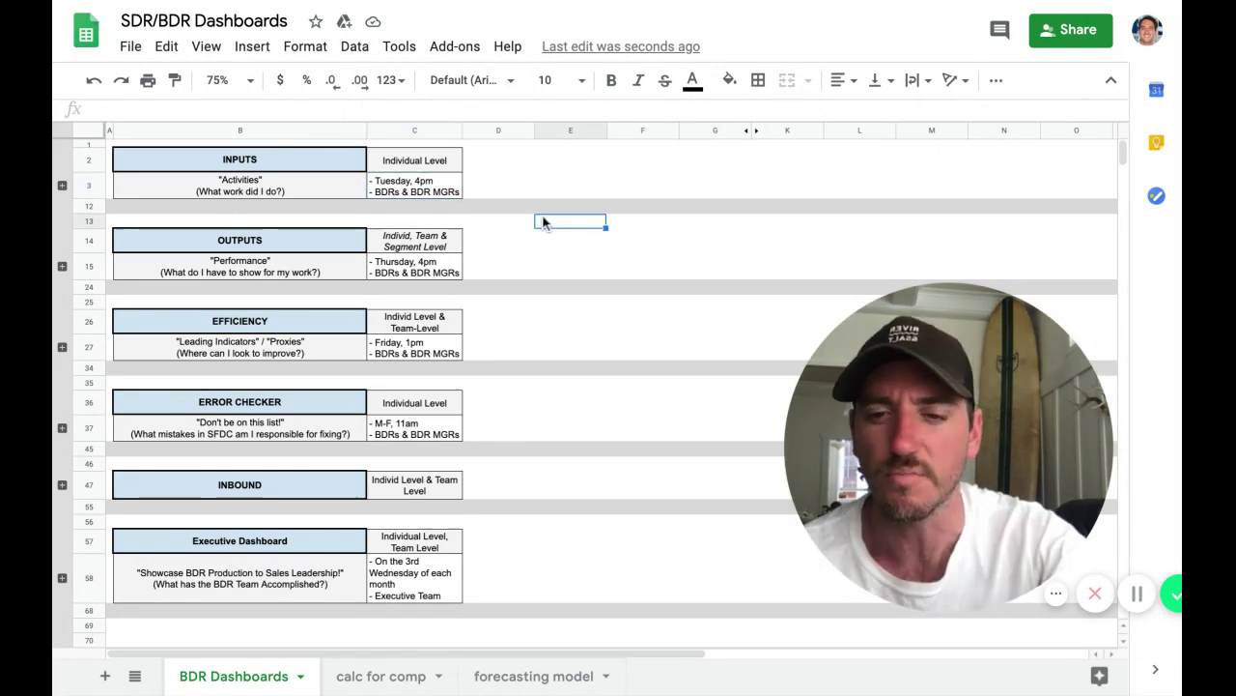
{"action": "key", "text": "ctrl+z"}
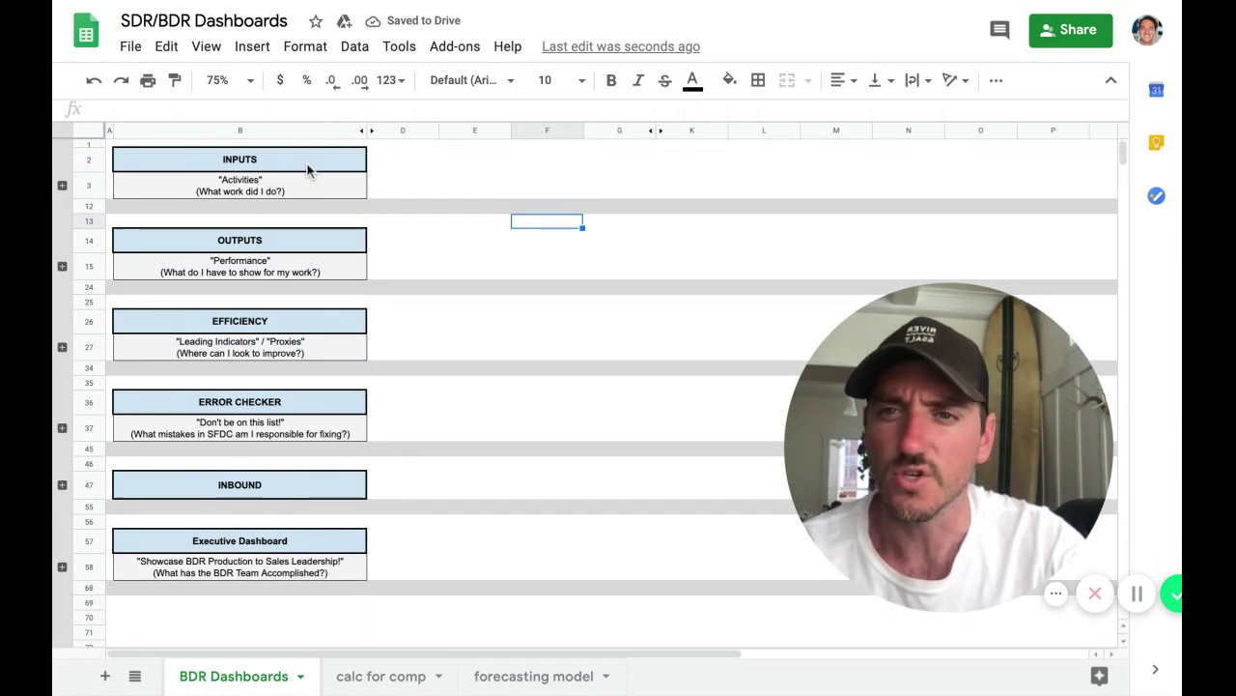
Zoom the sheet view to 125%
{"action": "left_click", "coordinate": [239, 190]}
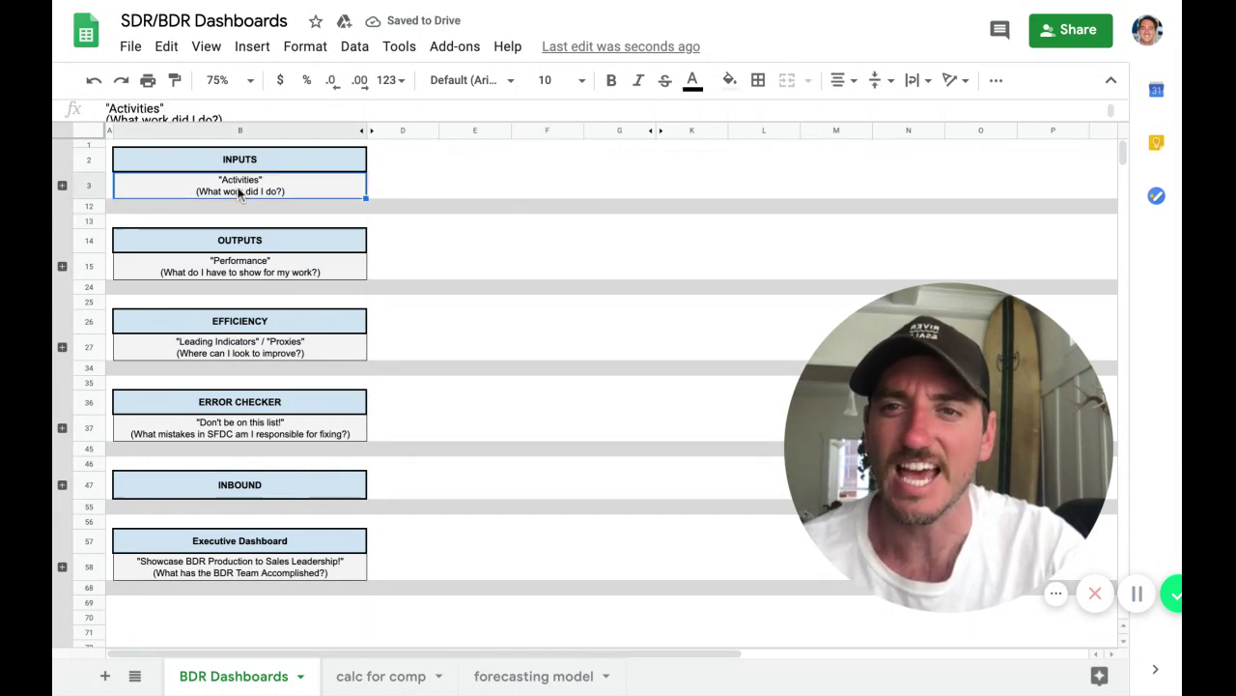
{"action": "left_click", "coordinate": [231, 81]}
{"action": "left_click", "coordinate": [221, 238]}
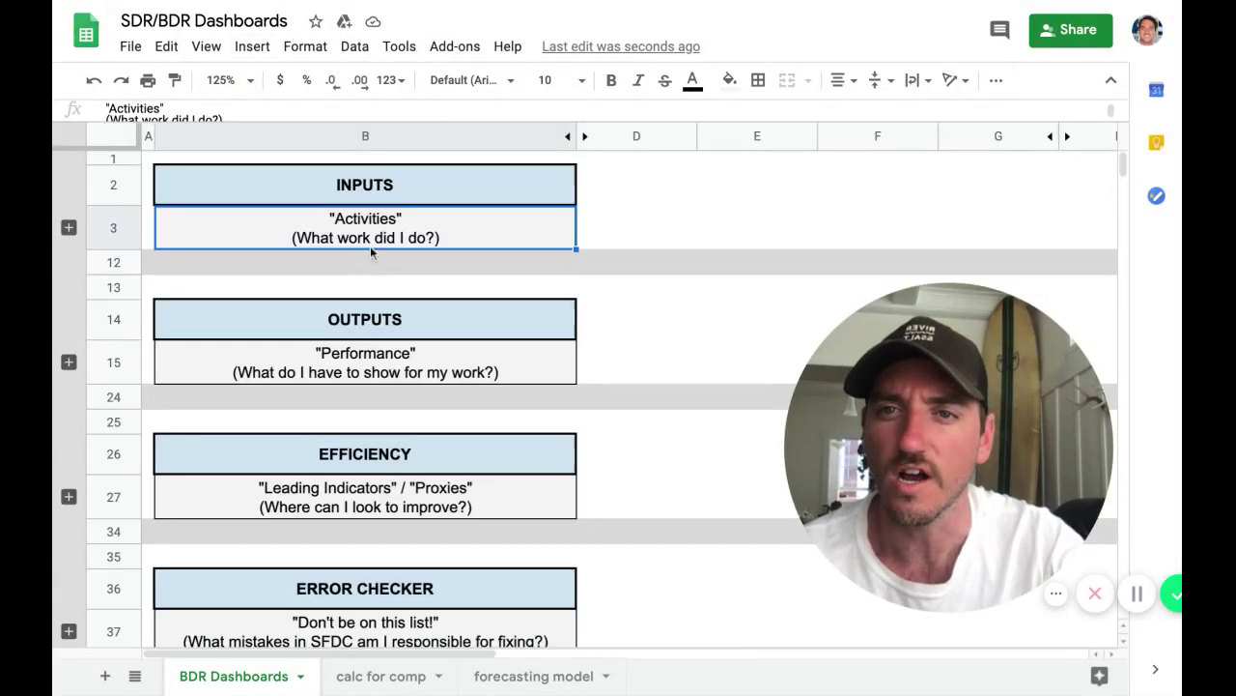
{"action": "left_click", "coordinate": [635, 266]}
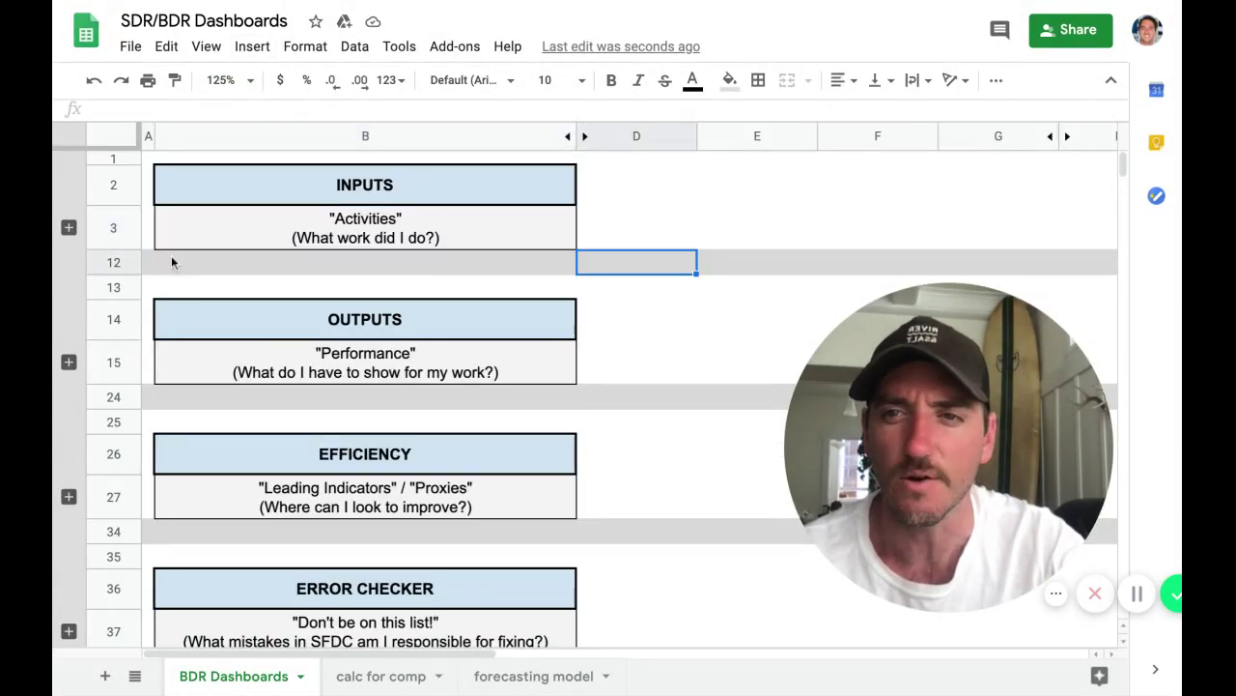
Expand Inputs and step through Emails, Calls, Other, Unique Contacts and Unique Accounts Touched
{"action": "left_click", "coordinate": [68, 228]}
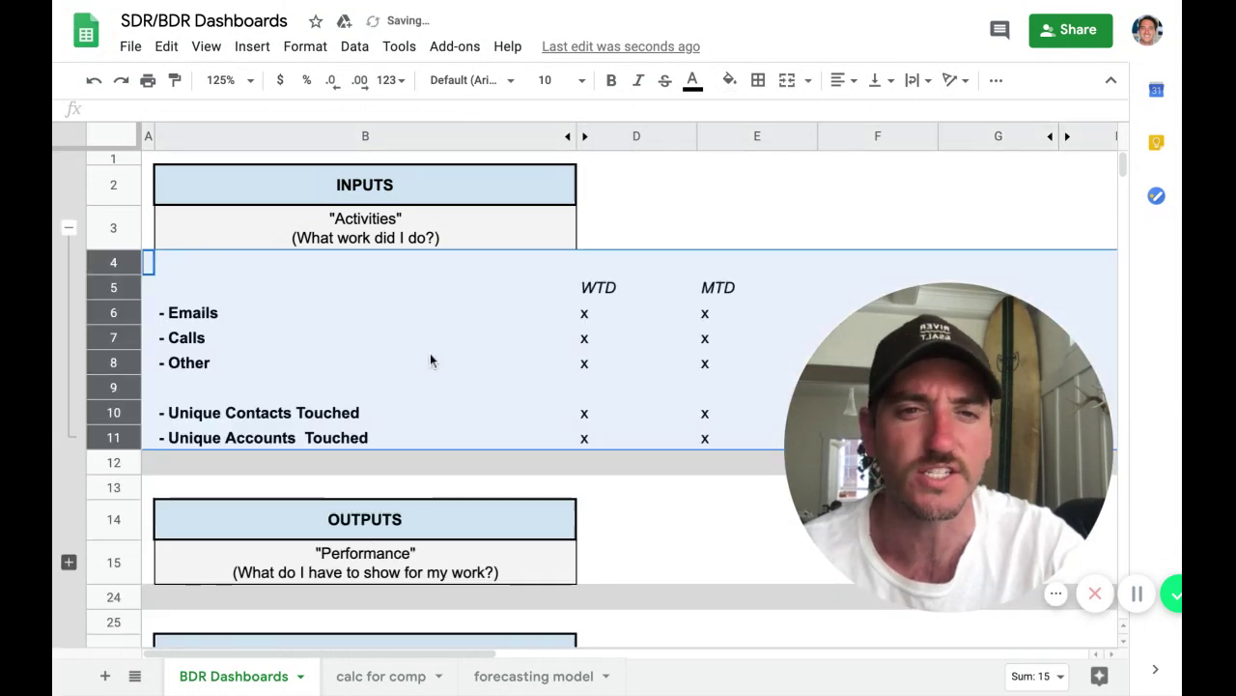
{"action": "left_click", "coordinate": [350, 323]}
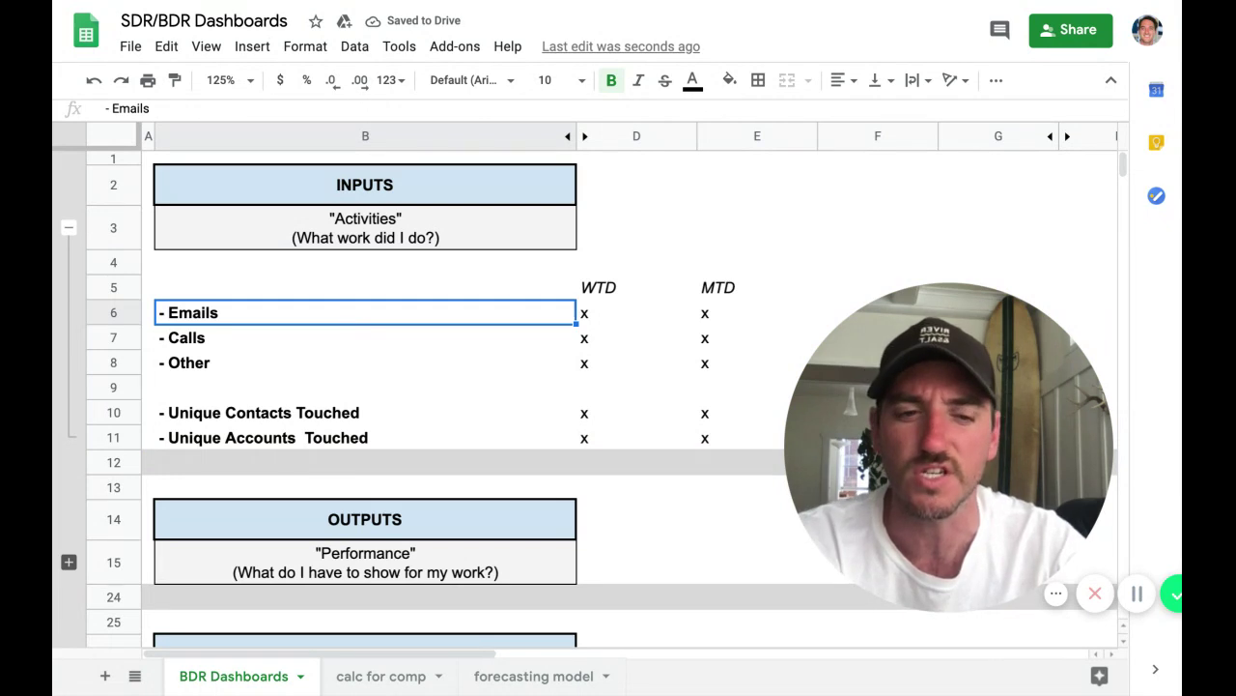
{"action": "key", "text": "Down"}
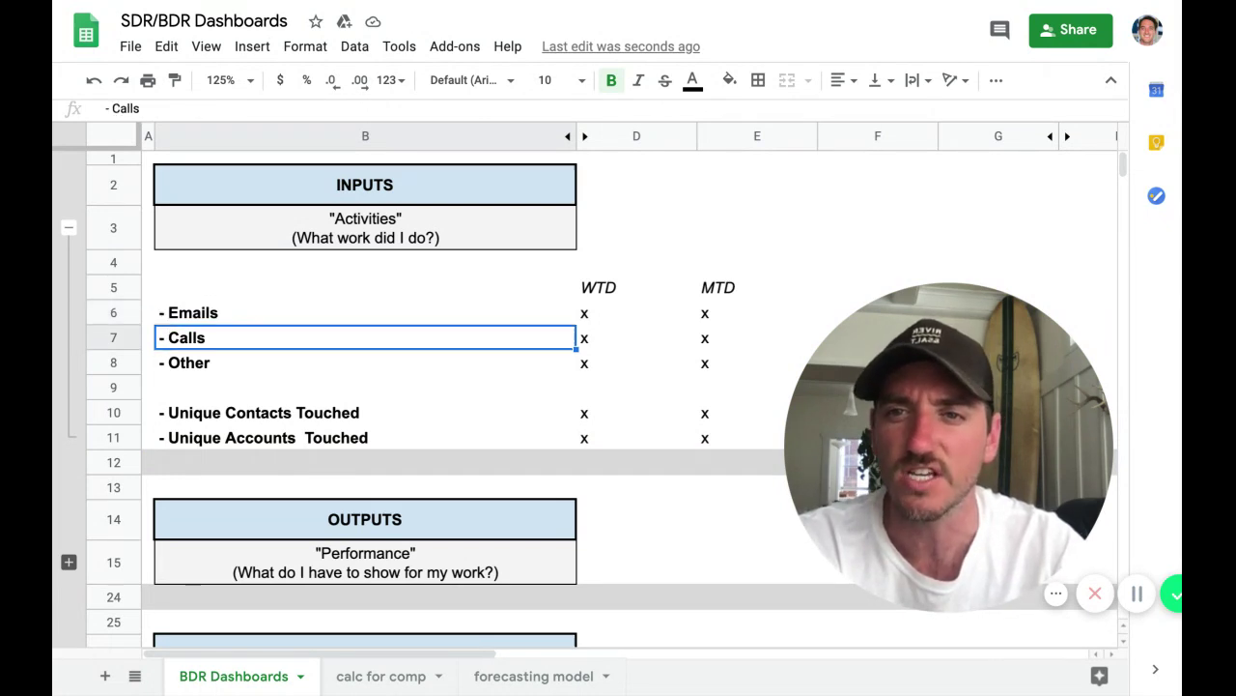
{"action": "key", "text": "Down"}
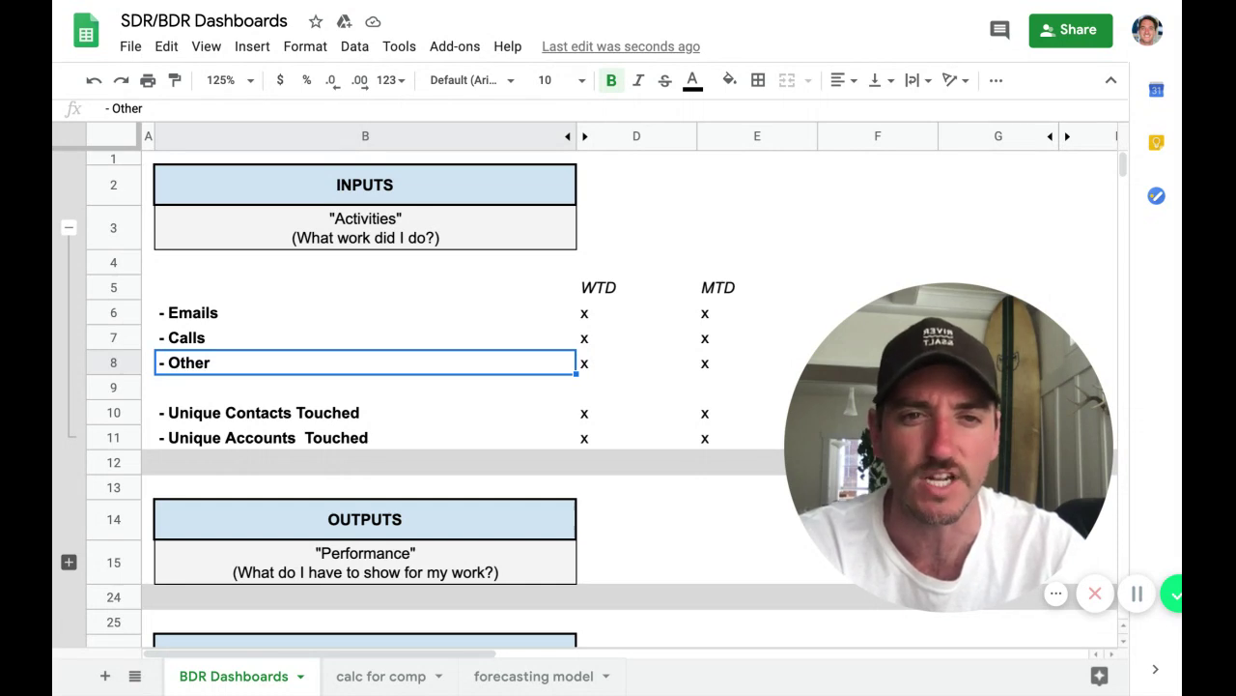
{"action": "key", "text": "Down"}
{"action": "key", "text": "Down"}
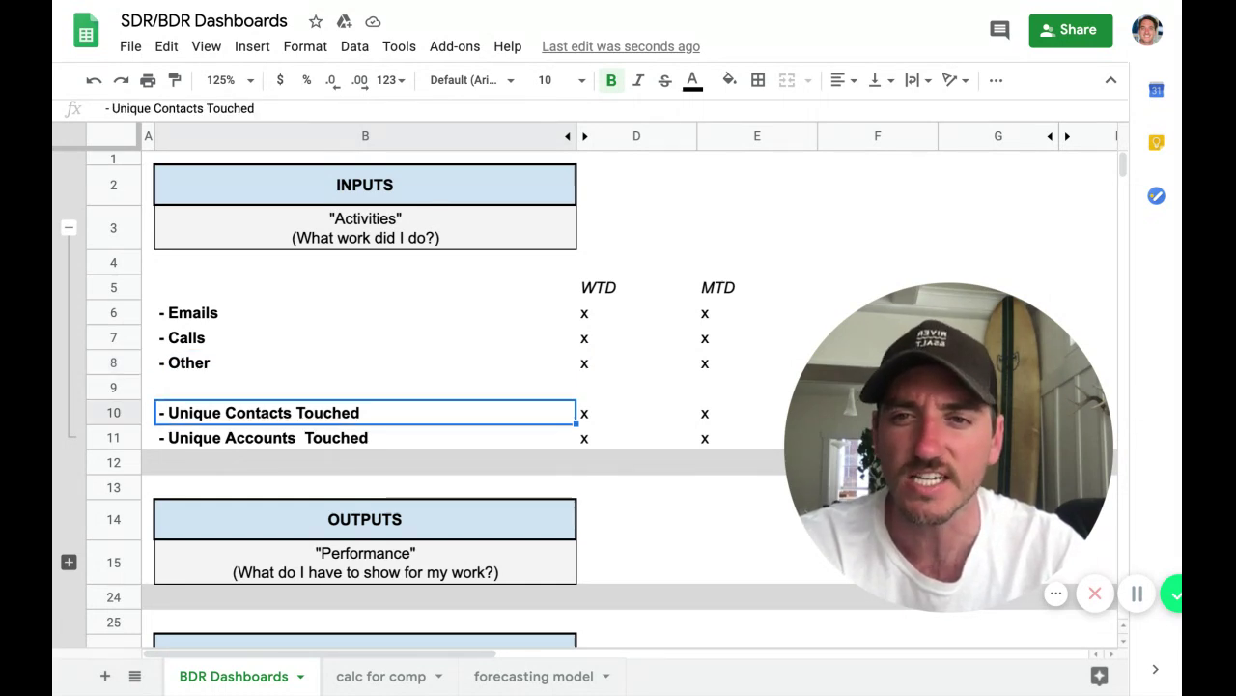
{"action": "key", "text": "Down"}
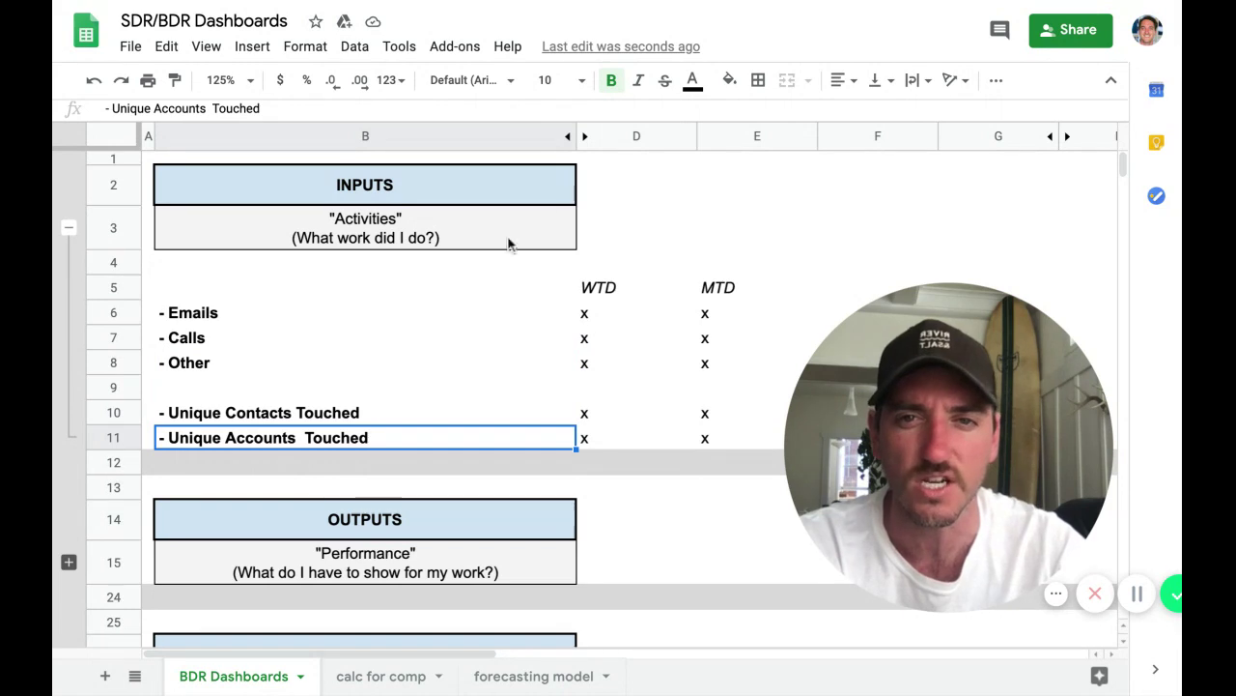
Point out the WTD and MTD column headings, then collapse the Inputs rows
{"action": "left_click", "coordinate": [629, 288]}
{"action": "left_click_drag", "start_coordinate": [830, 329], "coordinate": [993, 164]}
{"action": "left_click", "coordinate": [719, 283]}
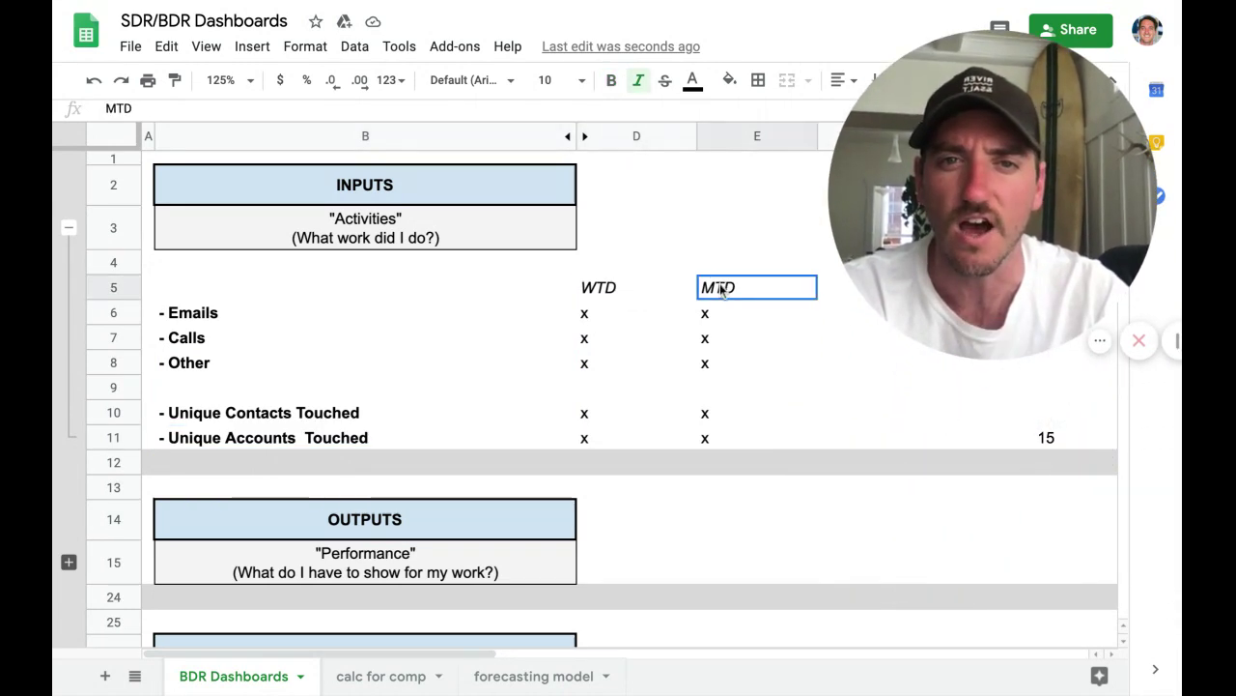
{"action": "left_click", "coordinate": [616, 293]}
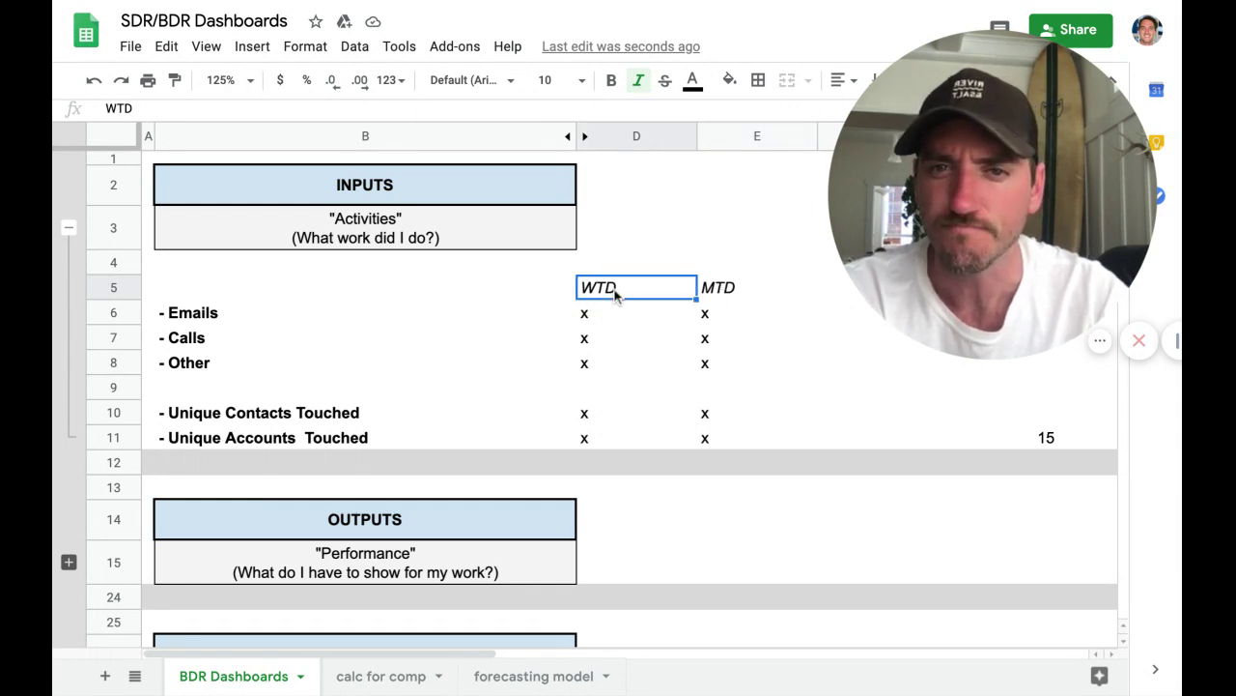
{"action": "left_click", "coordinate": [68, 228]}
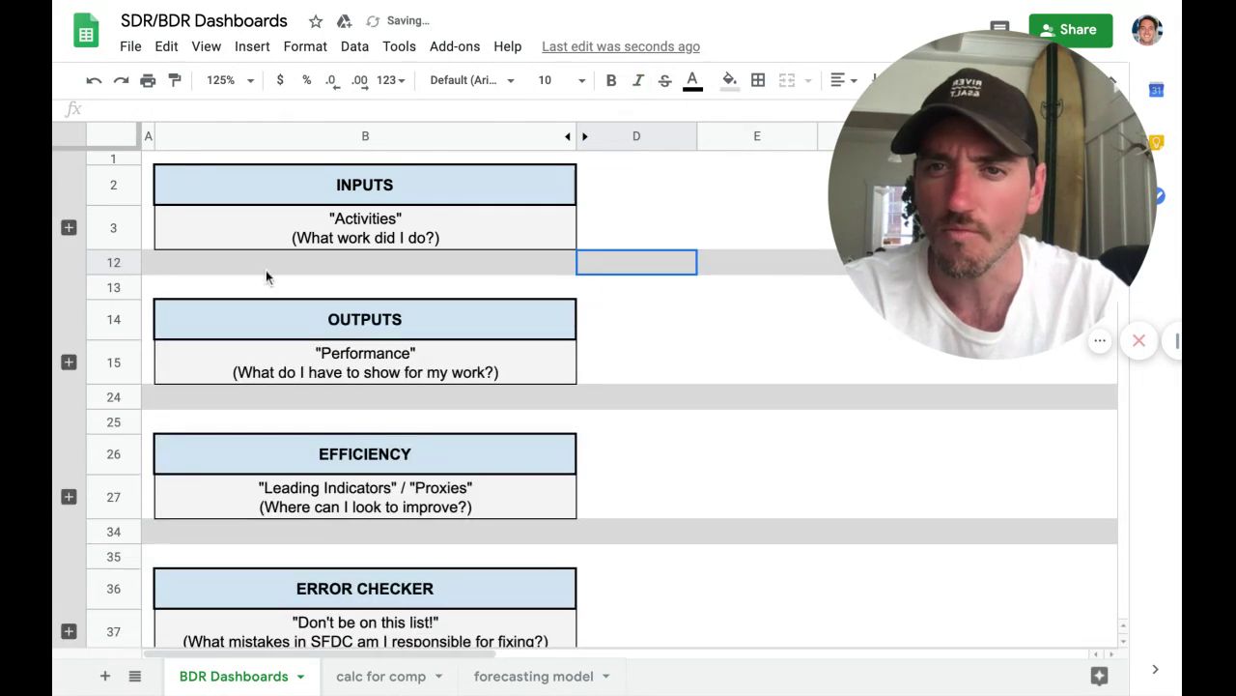
Expand the Outputs section and point out the Meetings Created (S1s) metric
{"action": "left_click", "coordinate": [346, 365]}
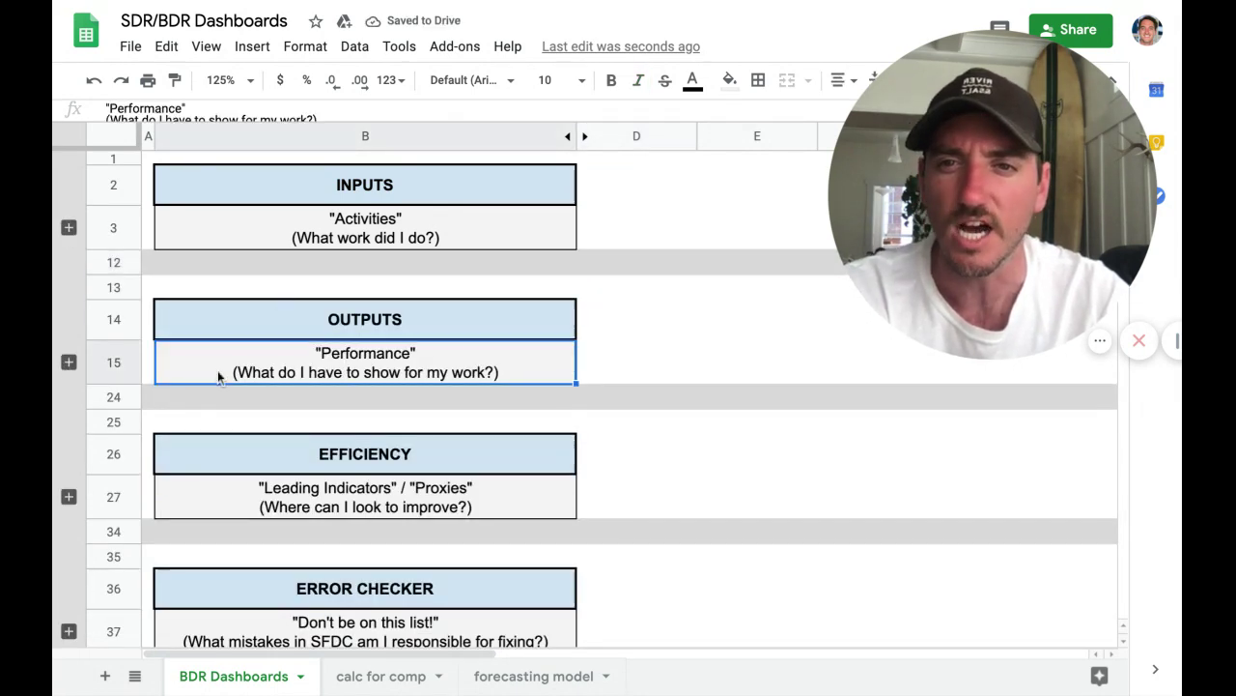
{"action": "left_click", "coordinate": [69, 361]}
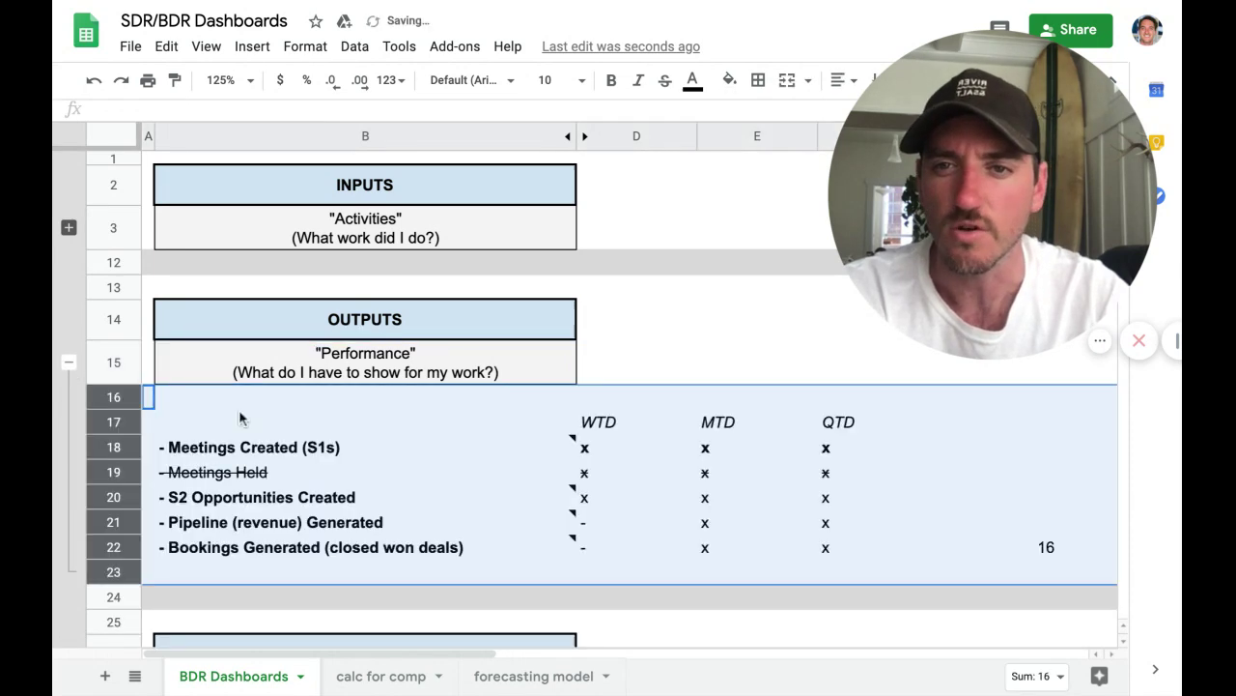
{"action": "left_click", "coordinate": [1045, 550]}
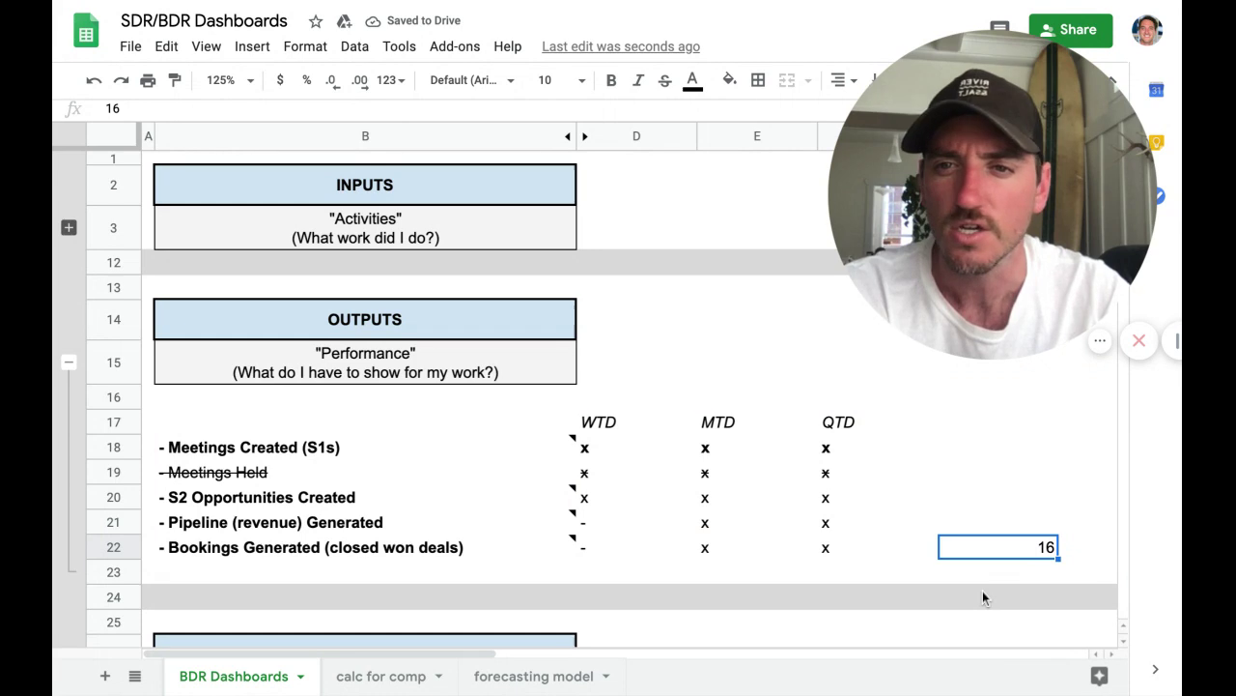
{"action": "left_click", "coordinate": [343, 450]}
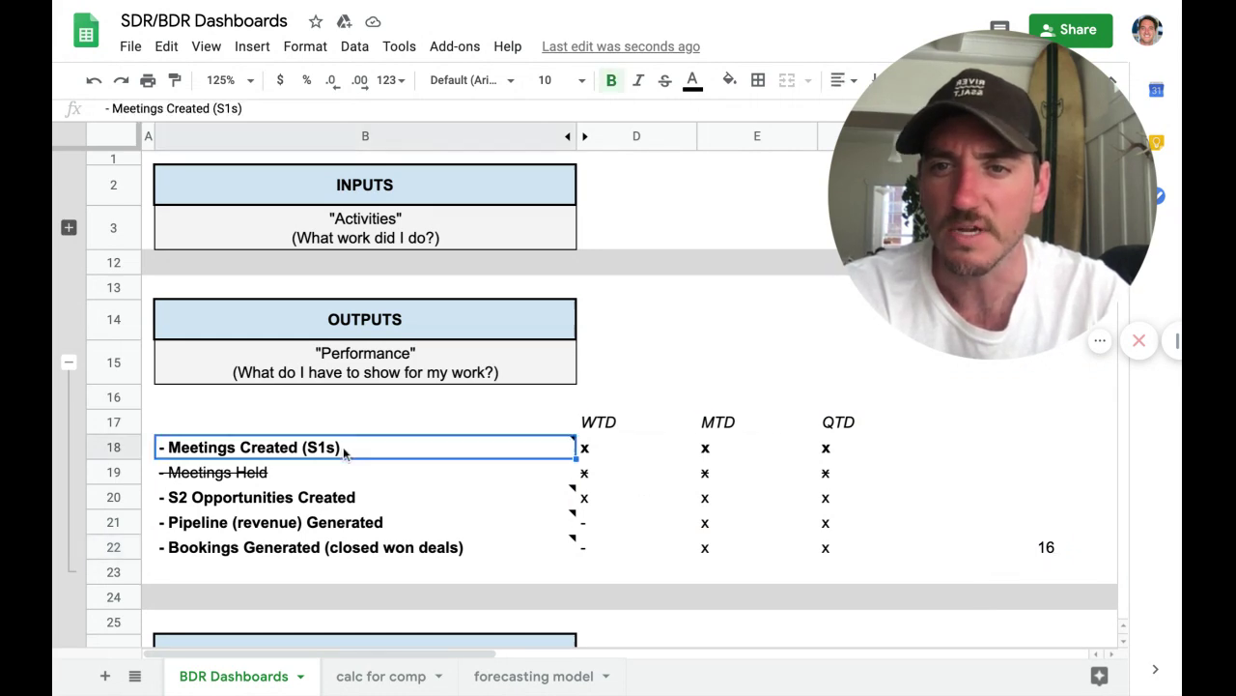
{"action": "left_click", "coordinate": [370, 424]}
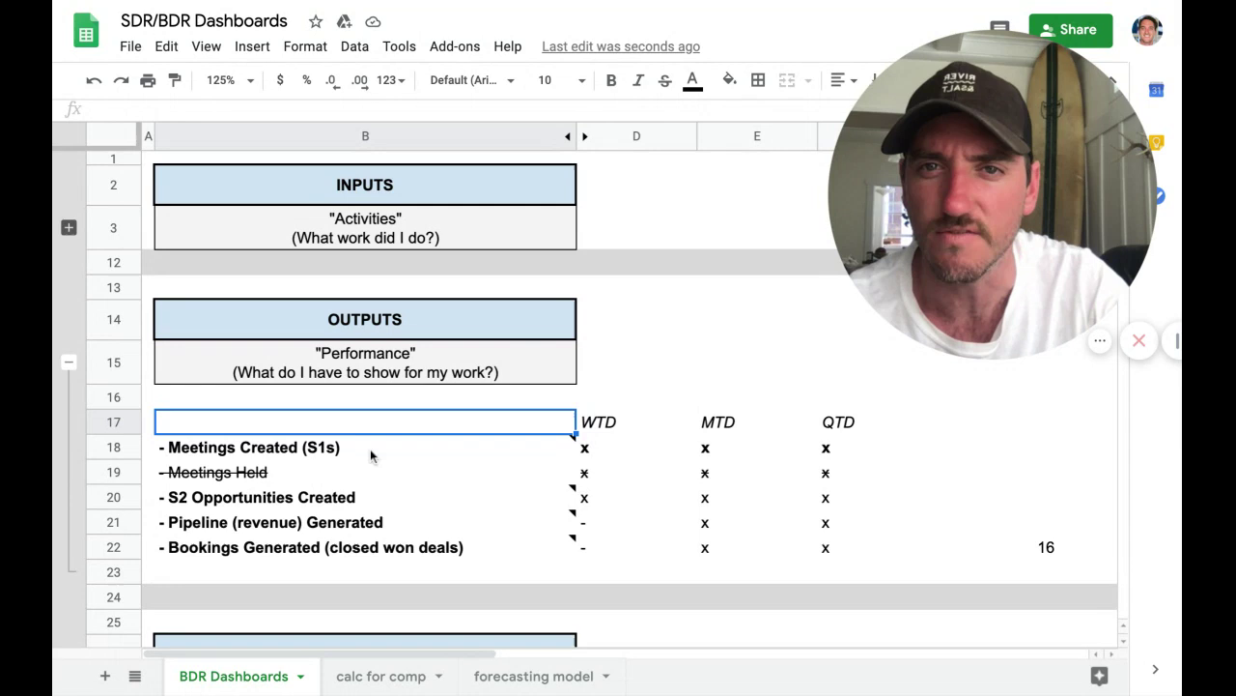
Make the Meetings Held label bold without strikethrough
{"action": "left_click", "coordinate": [340, 478]}
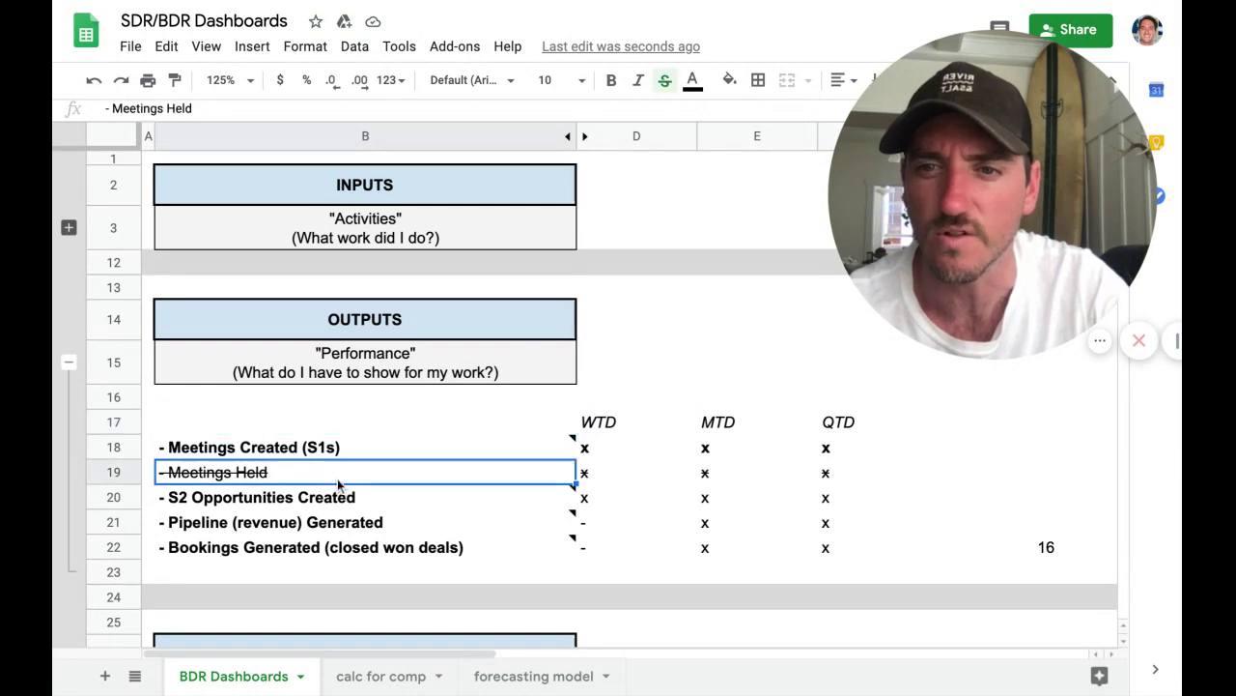
{"action": "left_click", "coordinate": [664, 83]}
{"action": "key", "text": "ctrl+b"}
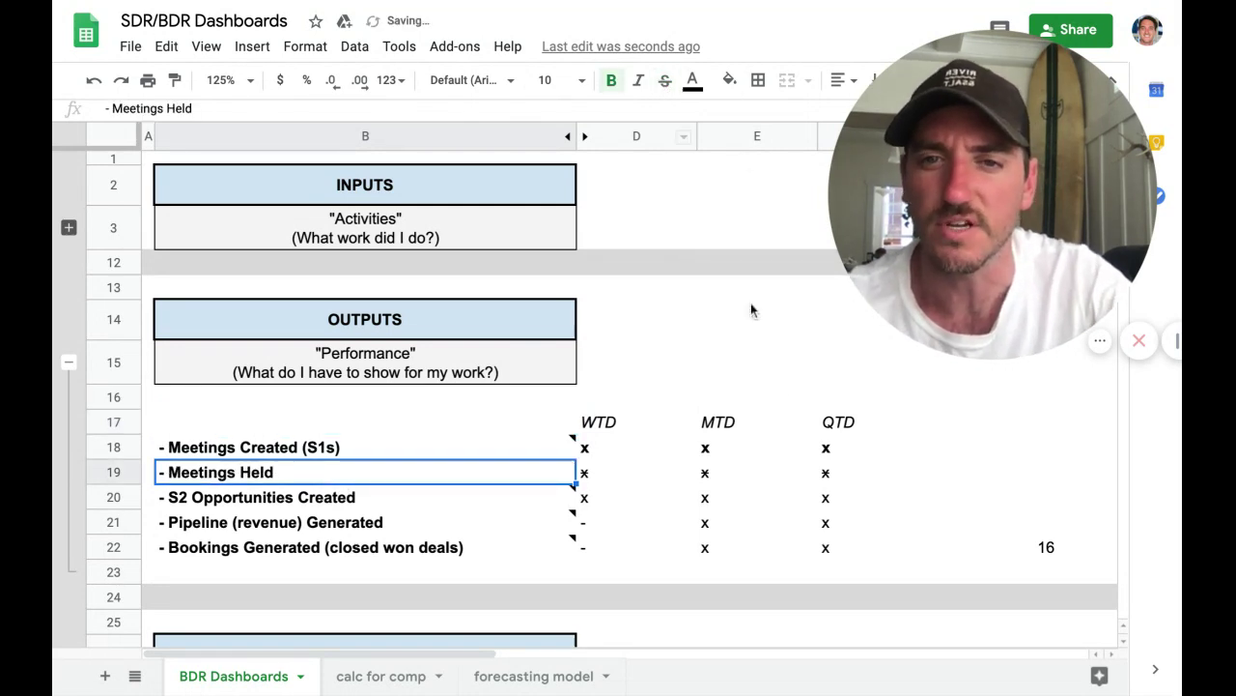
Walk through the Outputs metrics down to Bookings Generated and across the WTD, MTD, QTD headings
{"action": "left_click", "coordinate": [472, 405]}
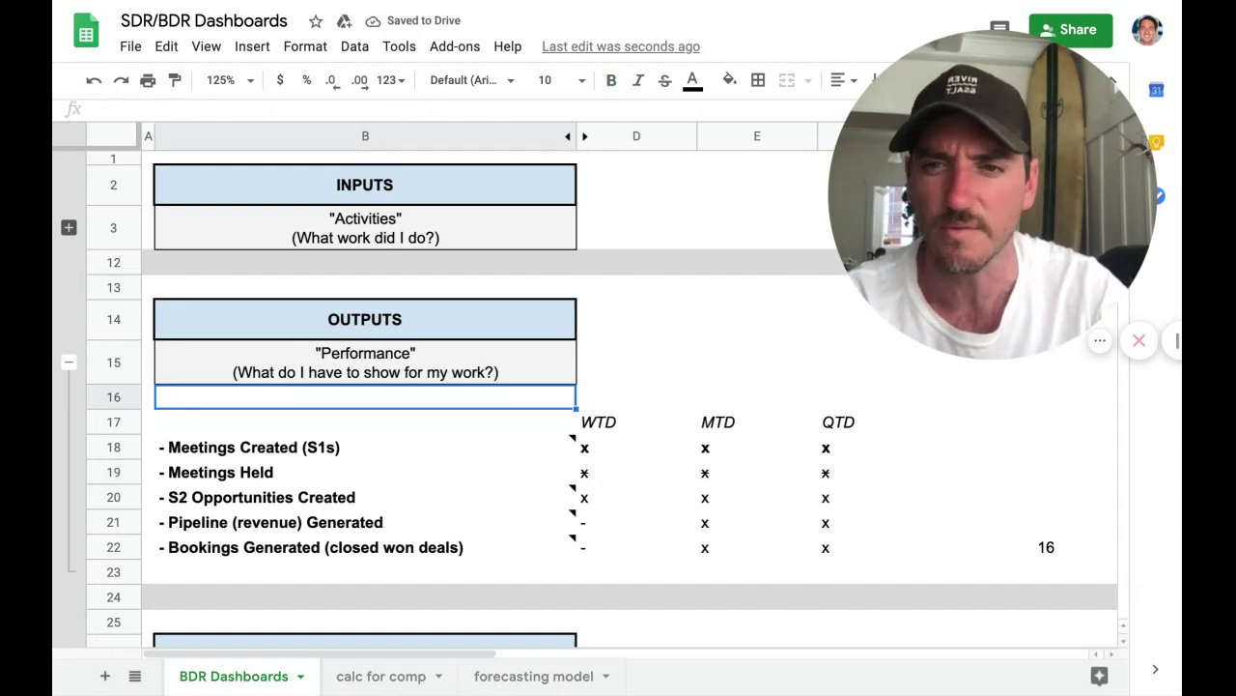
{"action": "key", "text": "Down"}
{"action": "key", "text": "Down"}
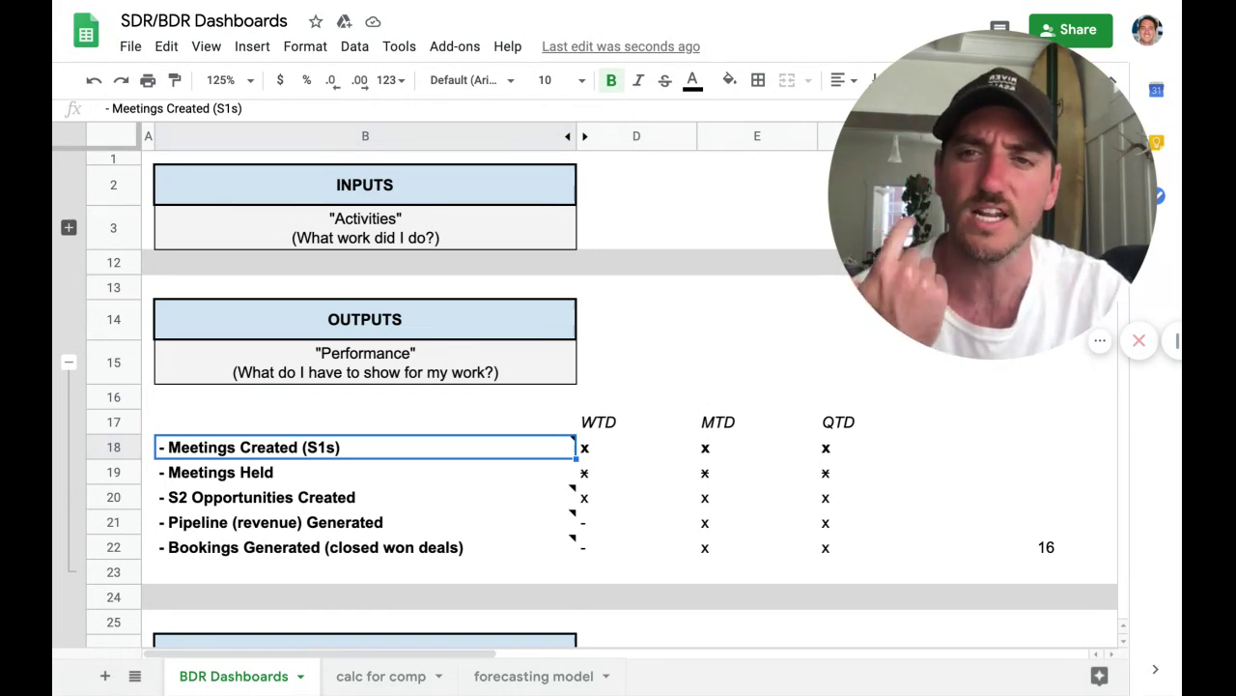
{"action": "key", "text": "Down"}
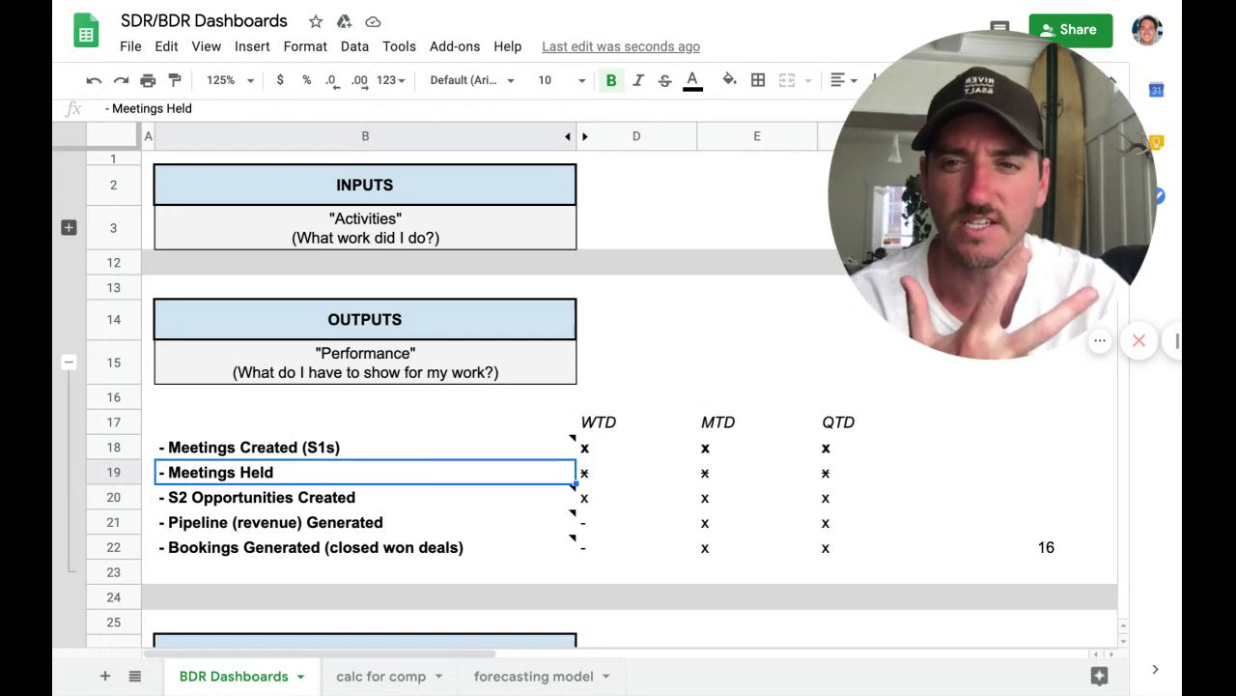
{"action": "key", "text": "Down"}
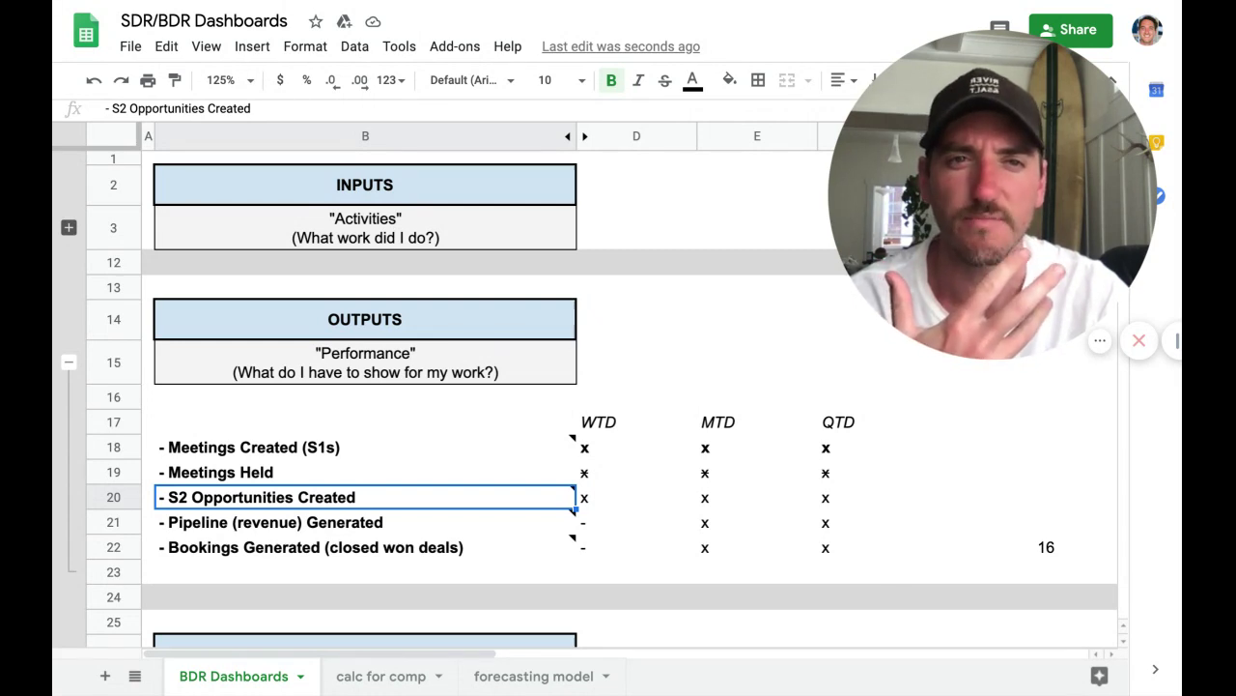
{"action": "key", "text": "Down"}
{"action": "key", "text": "Down"}
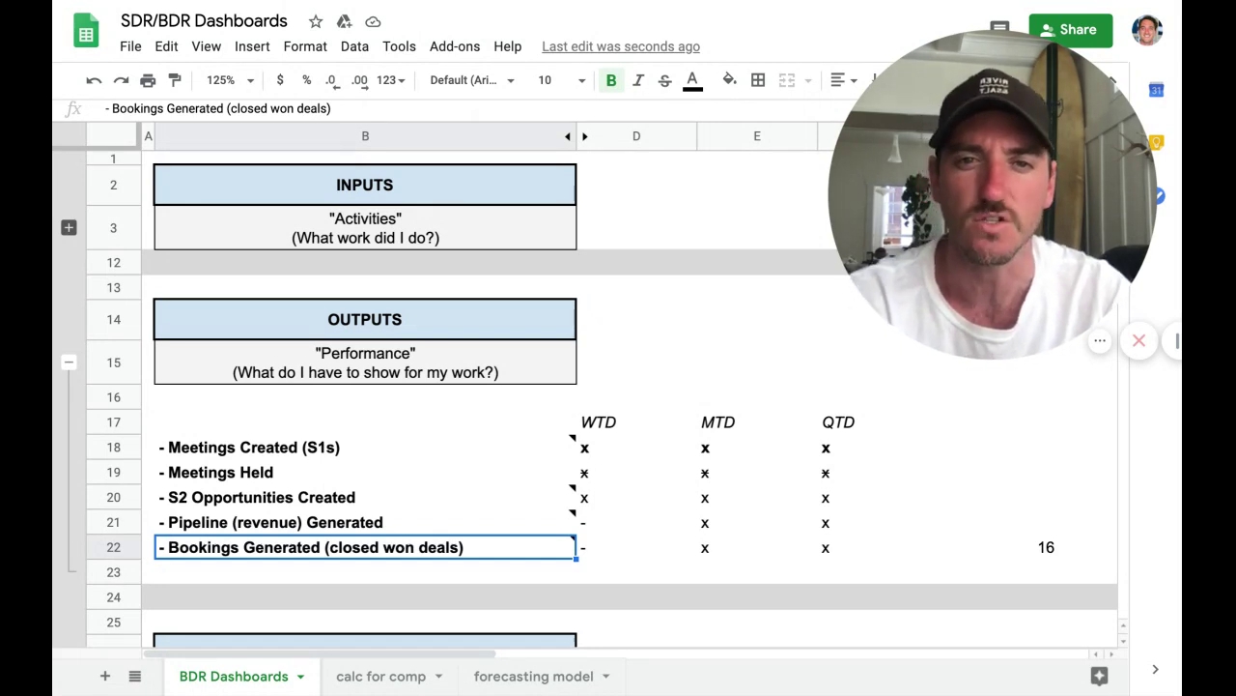
{"action": "key", "text": "Up"}
{"action": "key", "text": "Up"}
{"action": "key", "text": "Up"}
{"action": "key", "text": "Up"}
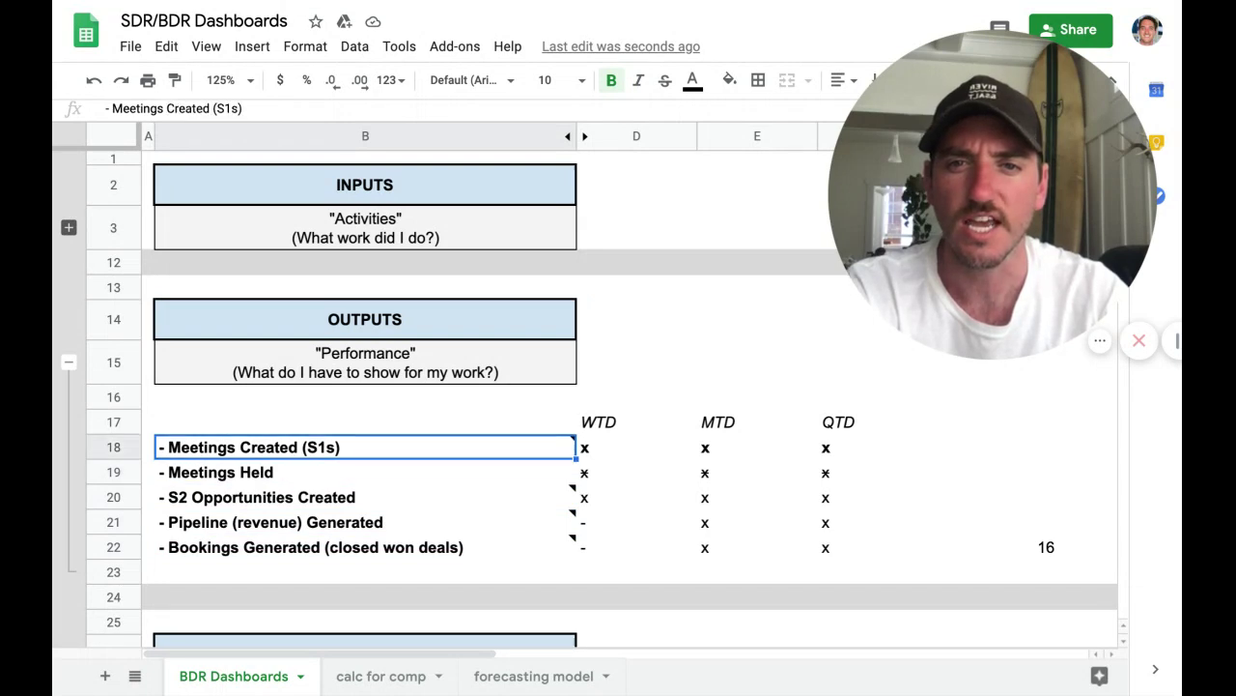
{"action": "key", "text": "Right"}
{"action": "key", "text": "Up"}
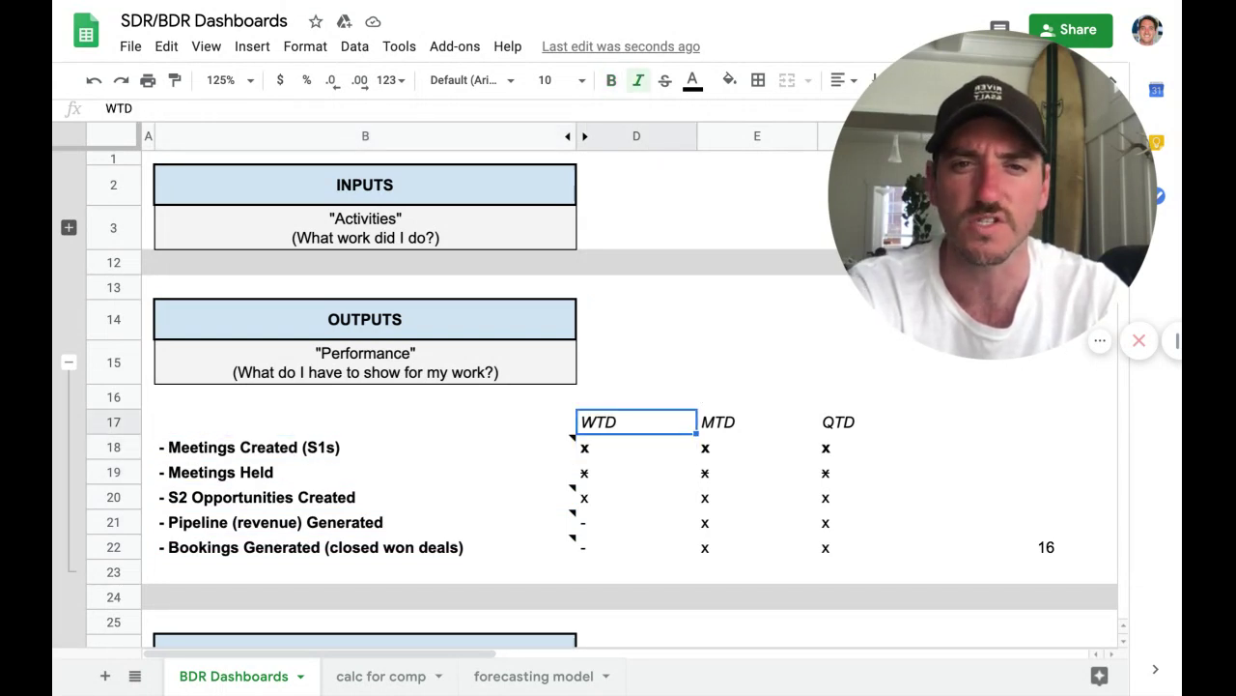
{"action": "key", "text": "Right"}
{"action": "key", "text": "Right"}
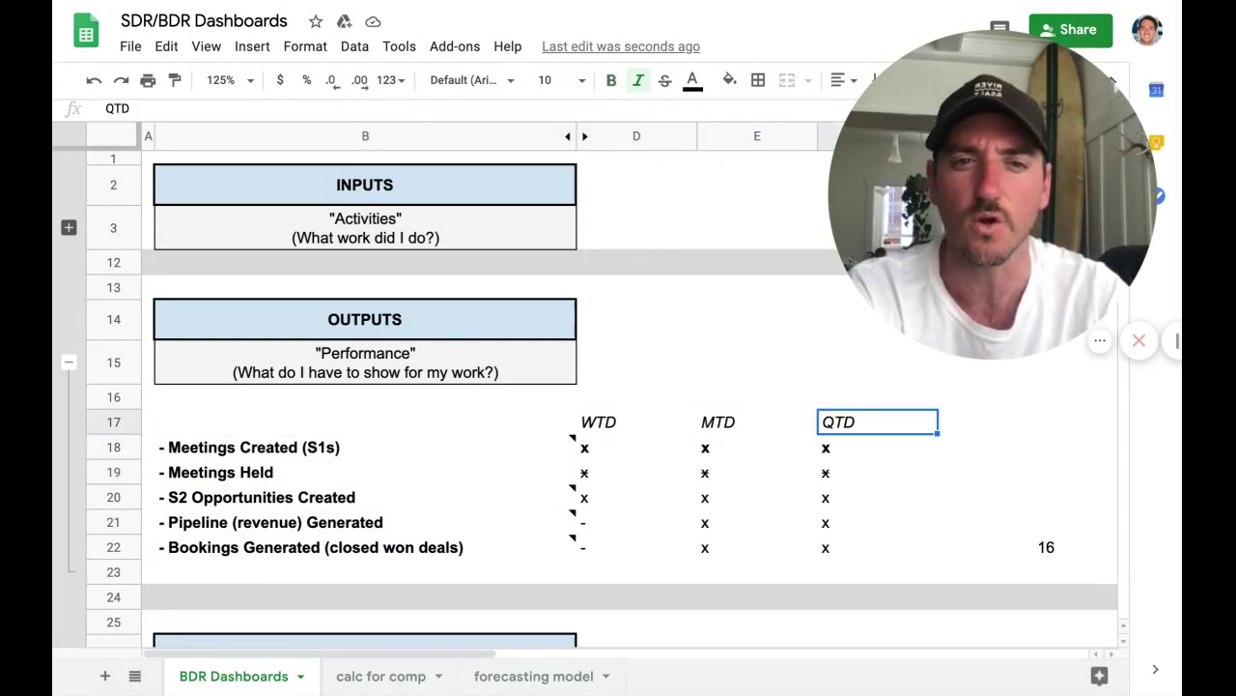
{"action": "key", "text": "Down"}
{"action": "key", "text": "Down"}
{"action": "key", "text": "Down"}
{"action": "key", "text": "Down"}
{"action": "key", "text": "Down"}
{"action": "key", "text": "Right"}
{"action": "key", "text": "Right"}
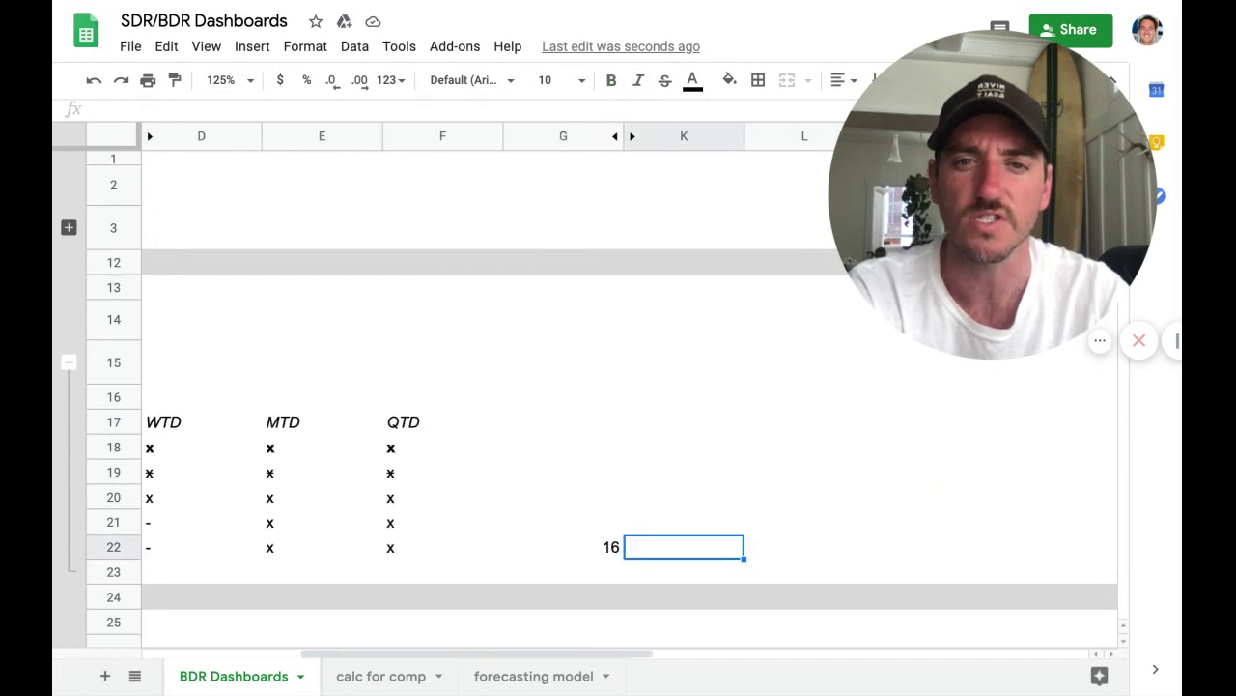
{"action": "key", "text": "Left"}
{"action": "key", "text": "Left"}
{"action": "key", "text": "Left"}
{"action": "key", "text": "Left"}
{"action": "key", "text": "Left"}
{"action": "key", "text": "Left"}
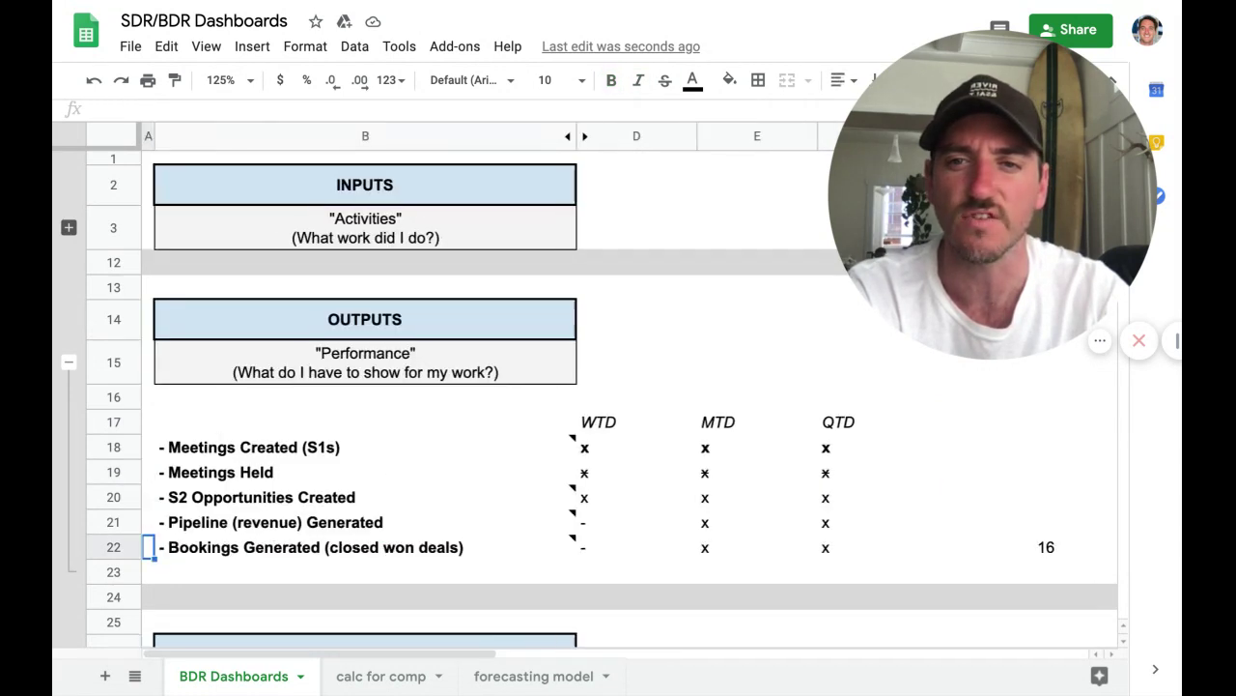
Collapse the Outputs rows and select the OUTPUTS and EFFICIENCY headings
{"action": "left_click", "coordinate": [69, 362]}
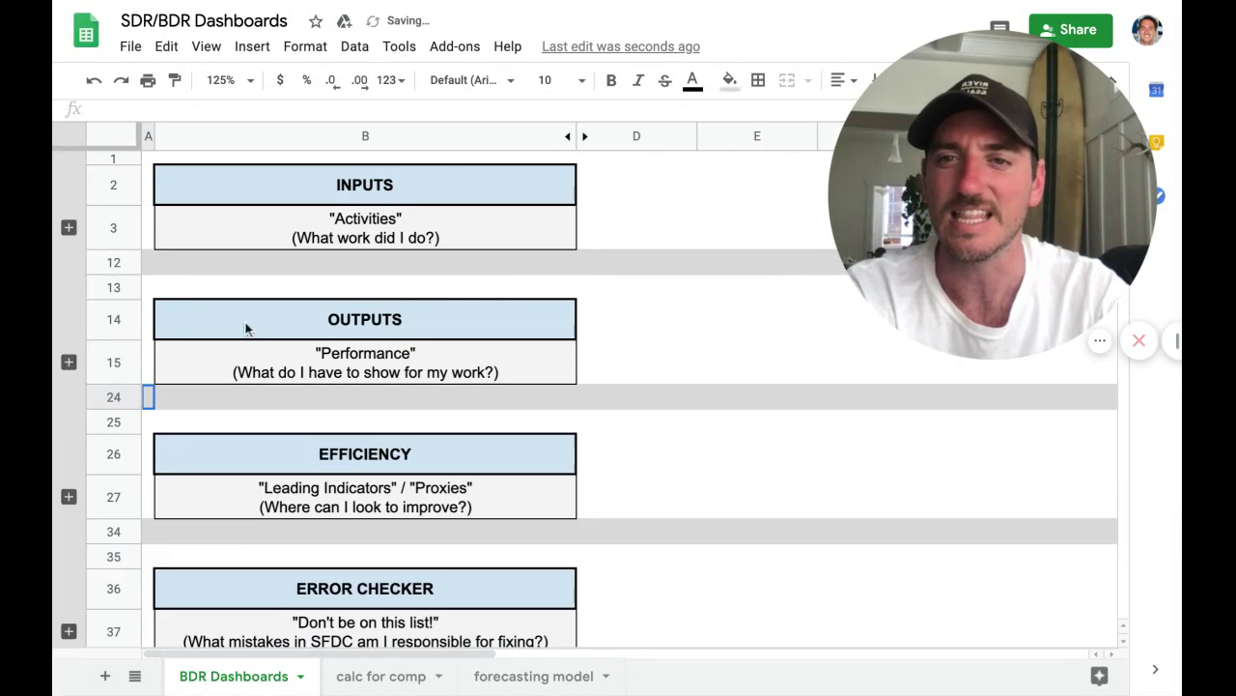
{"action": "left_click", "coordinate": [346, 324]}
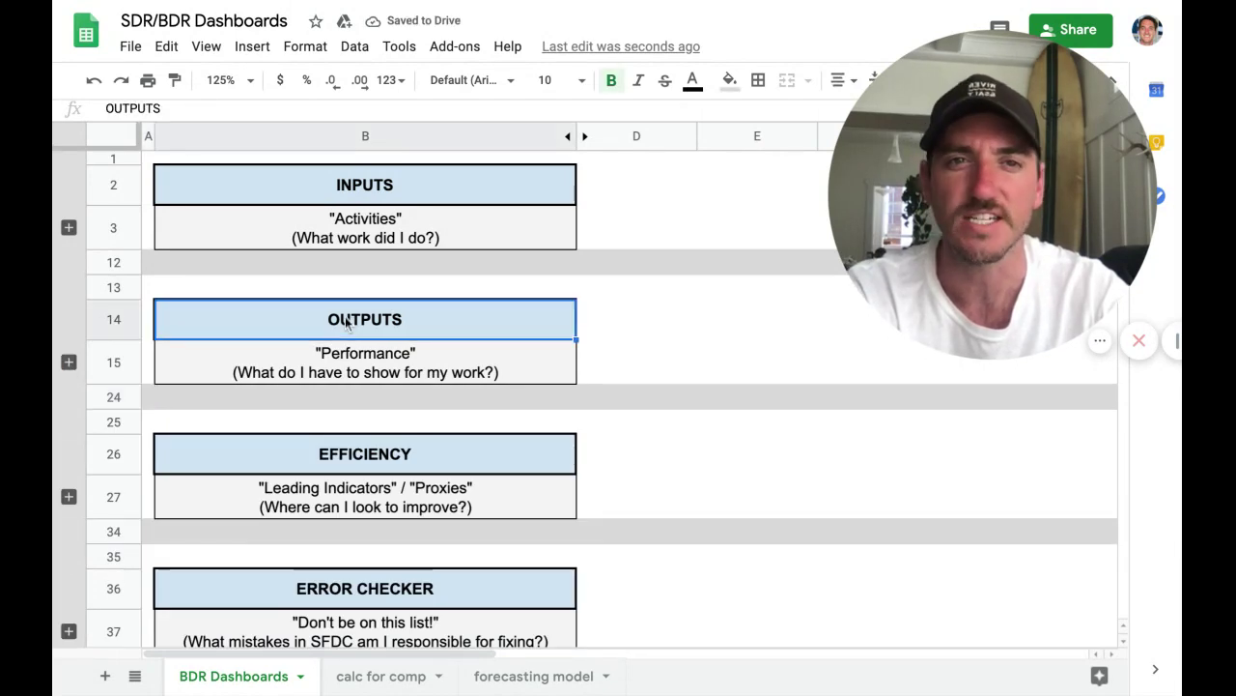
{"action": "left_click", "coordinate": [355, 452]}
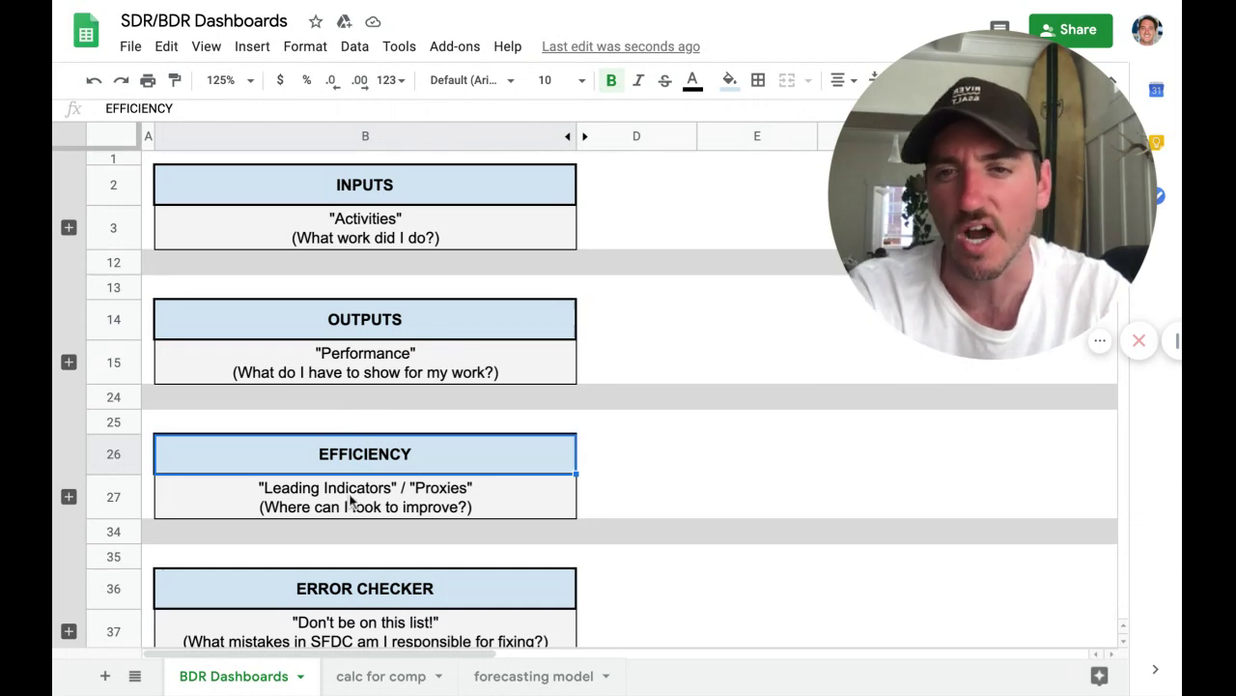
Expand EFFICIENCY, review Contacts/Touches per Account, both conversion rates and WTD/MTD, then collapse it
{"action": "left_click", "coordinate": [69, 497]}
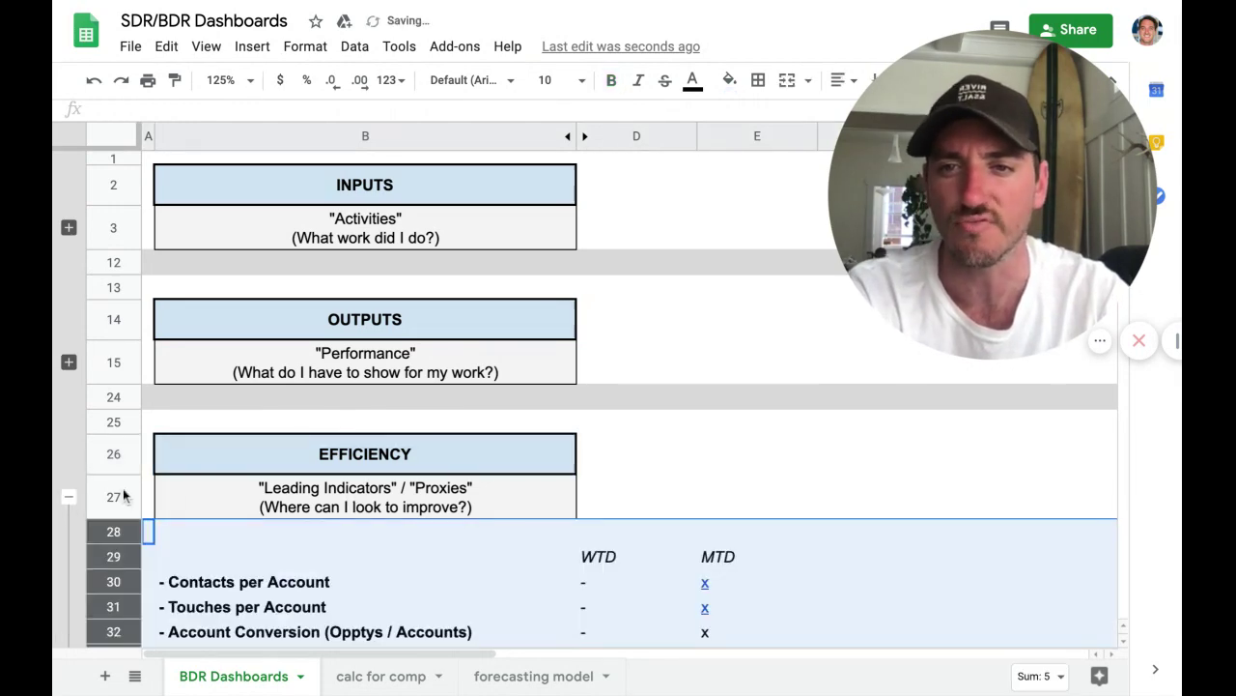
{"action": "scroll", "coordinate": [387, 510], "scroll_direction": "down", "scroll_amount": 1}
{"action": "left_click", "coordinate": [319, 436]}
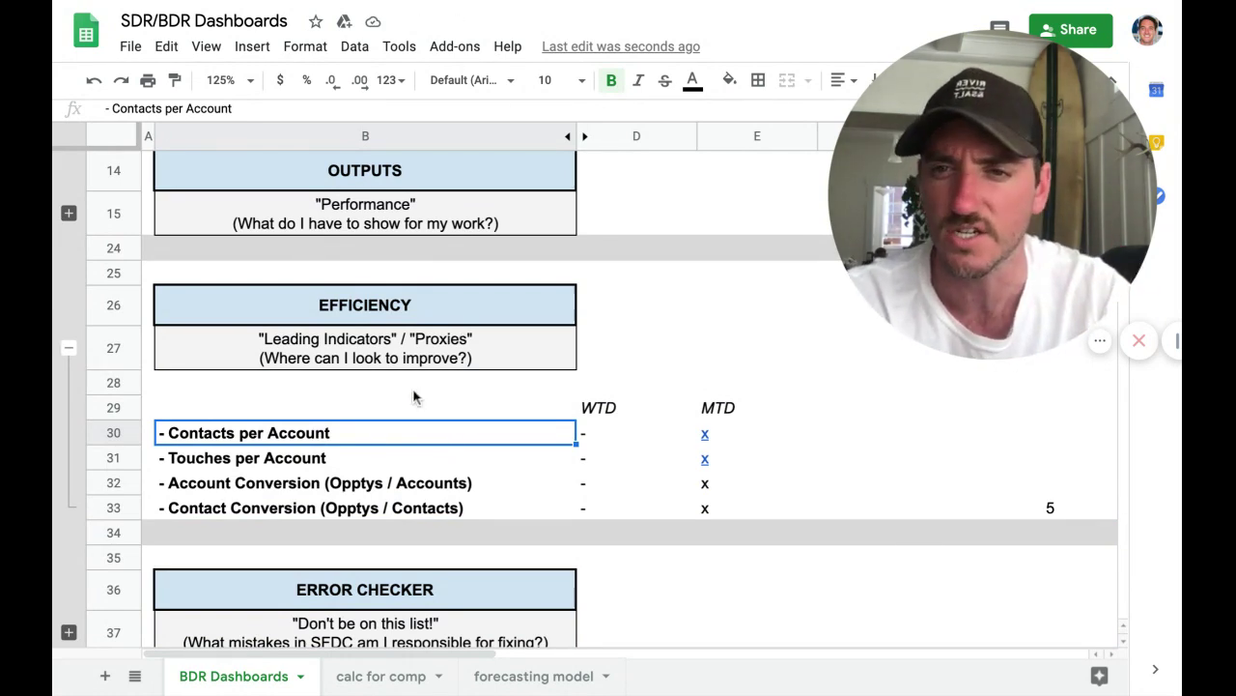
{"action": "left_click", "coordinate": [334, 465]}
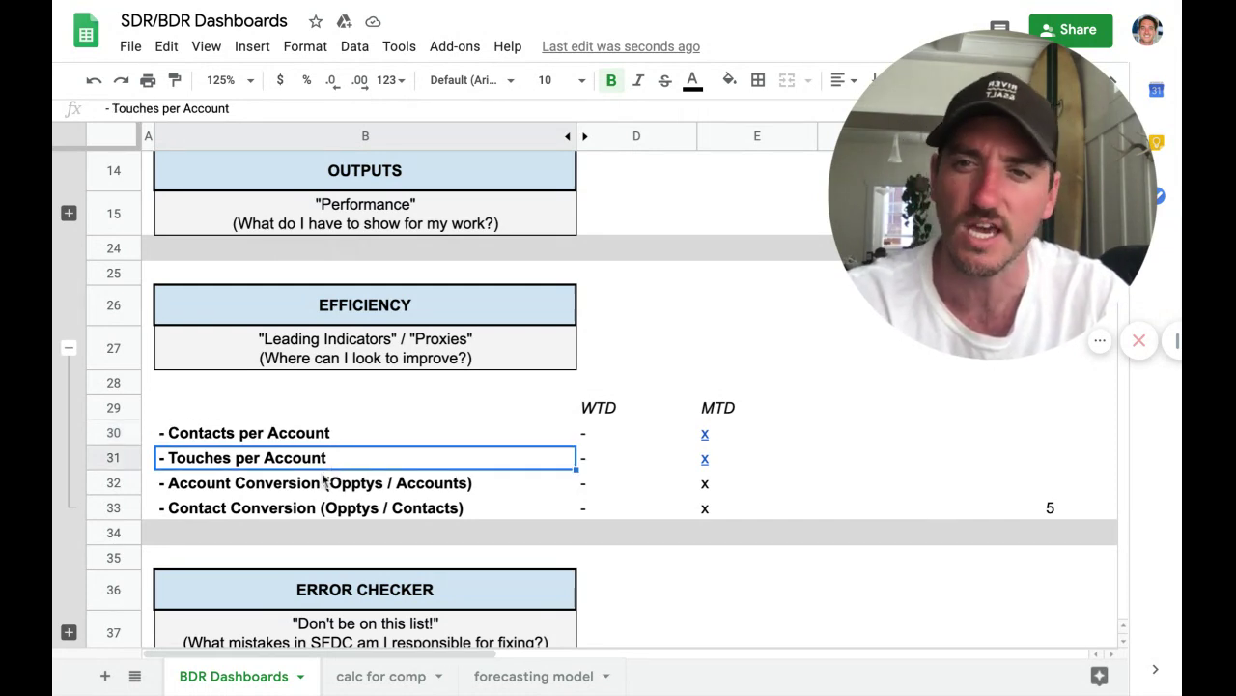
{"action": "left_click", "coordinate": [307, 490]}
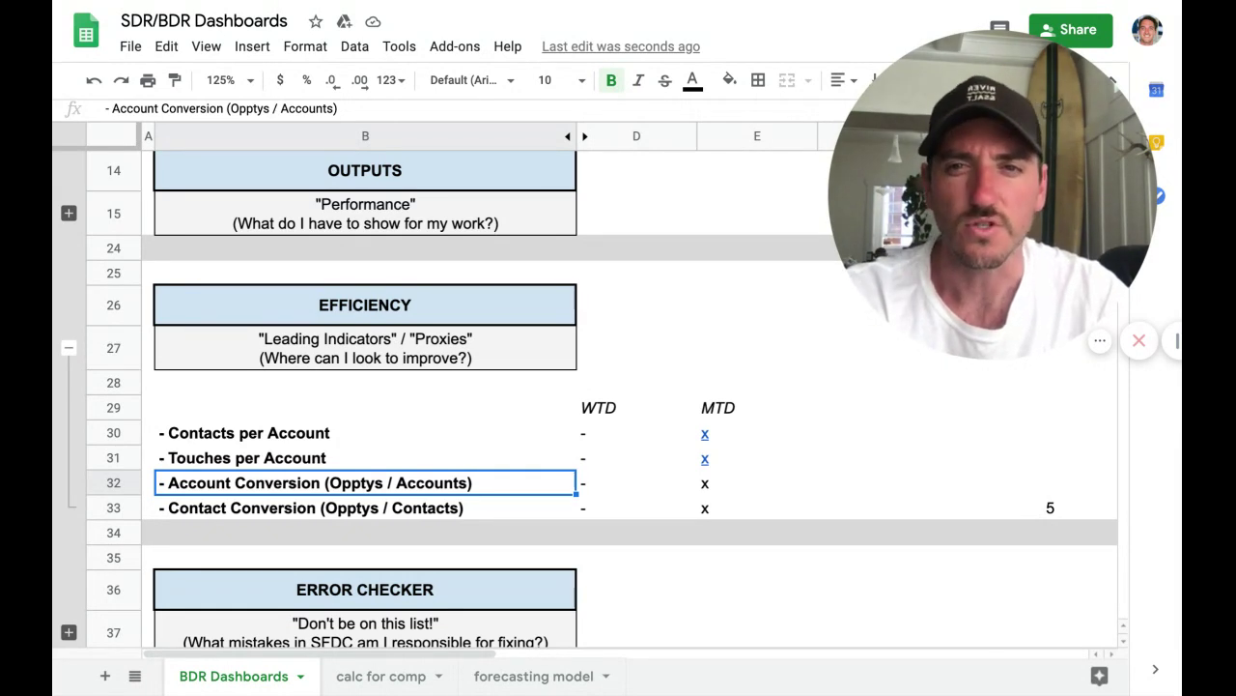
{"action": "left_click", "coordinate": [257, 512]}
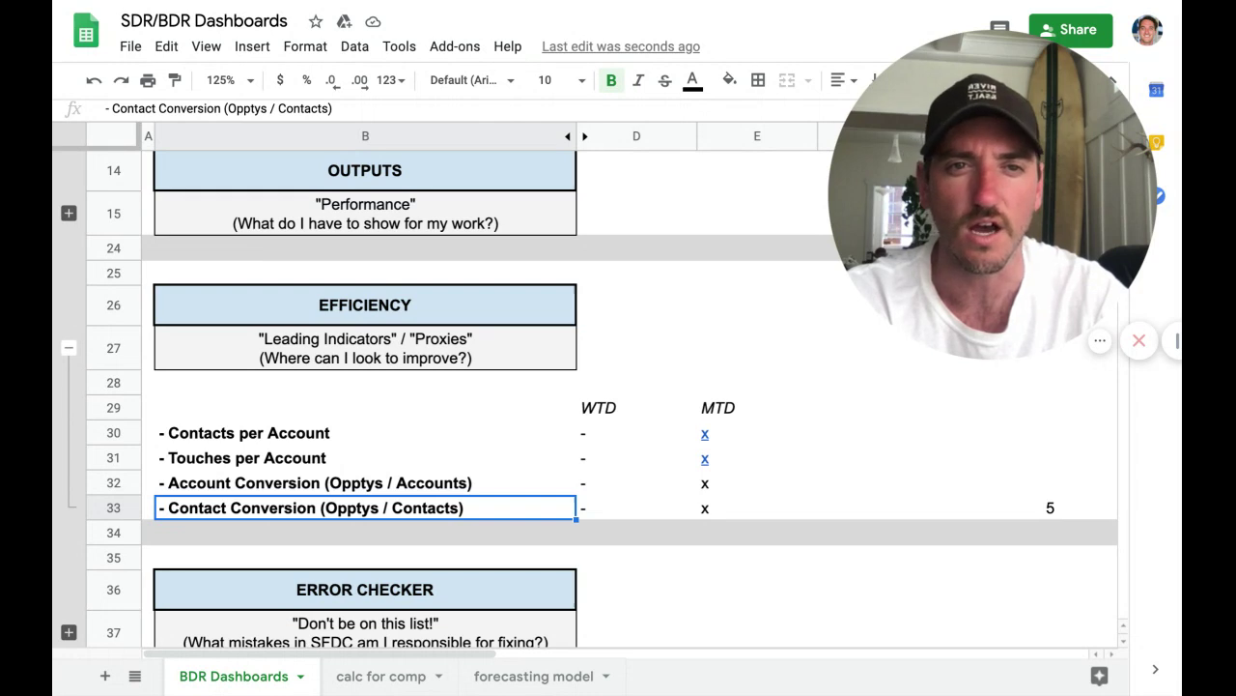
{"action": "left_click", "coordinate": [583, 417]}
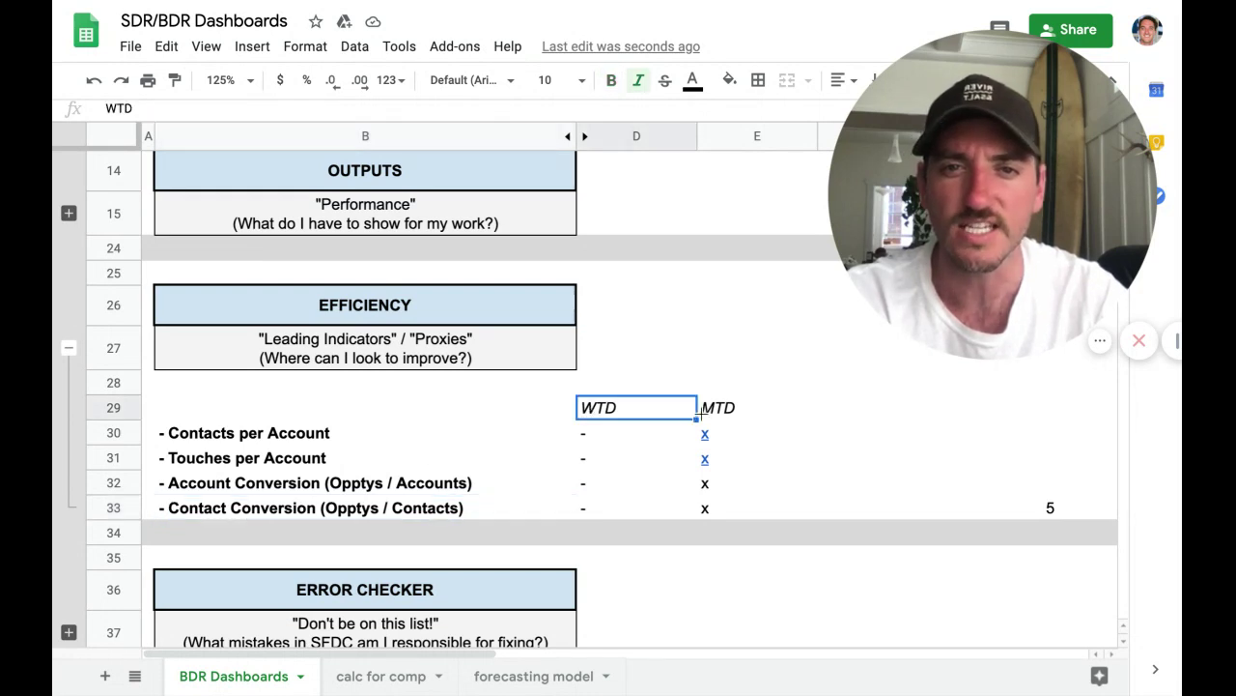
{"action": "left_click", "coordinate": [726, 412]}
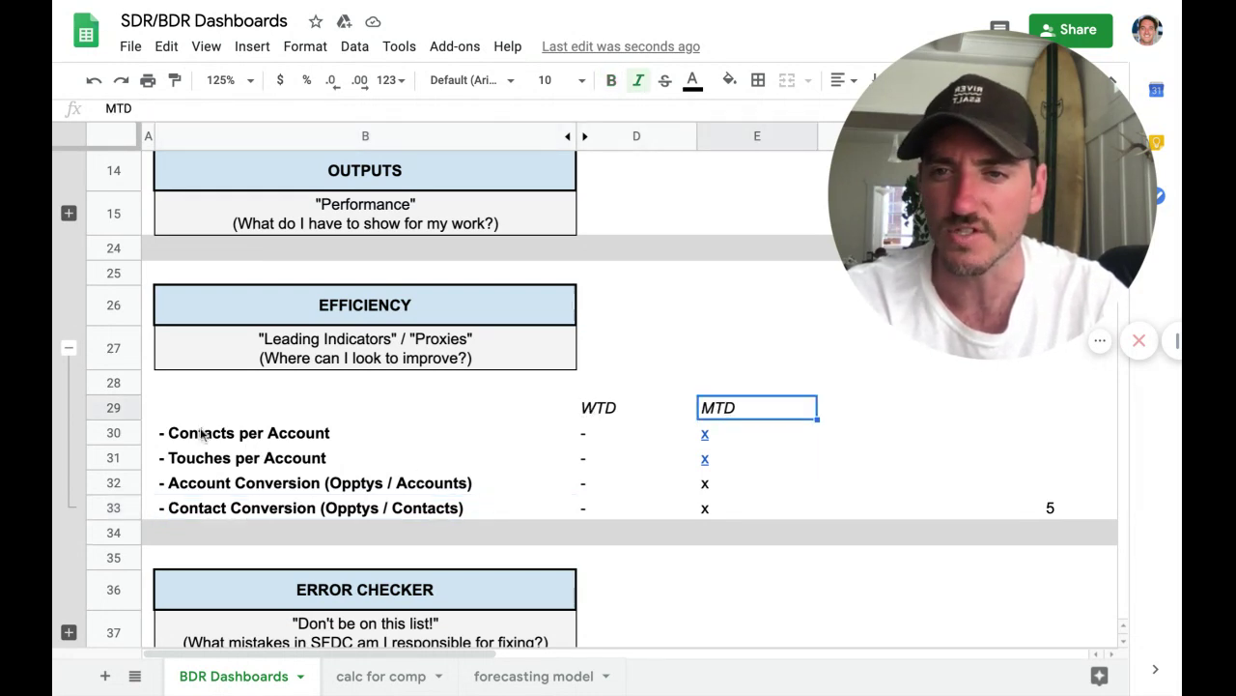
{"action": "left_click", "coordinate": [69, 352]}
Expand ERROR CHECKER and step from Opportunity under BDR Name in S2+ to Named Accounts, No Activity
{"action": "scroll", "coordinate": [380, 406], "scroll_direction": "down", "scroll_amount": 1}
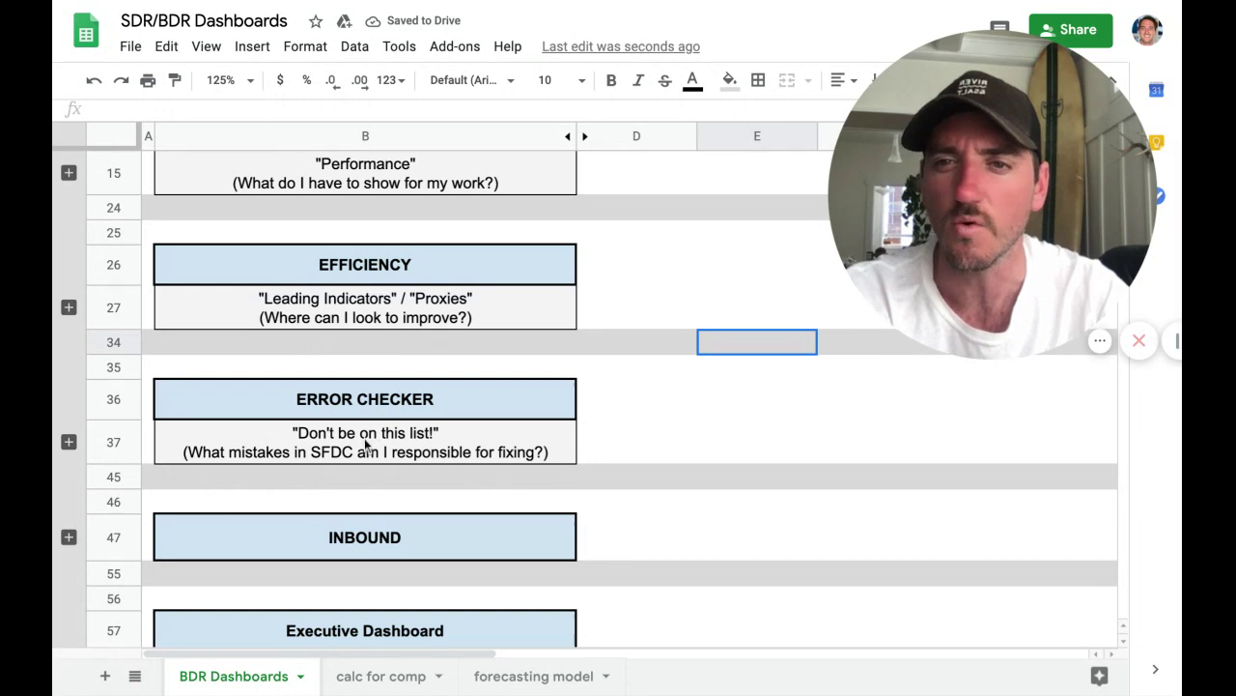
{"action": "left_click", "coordinate": [328, 449]}
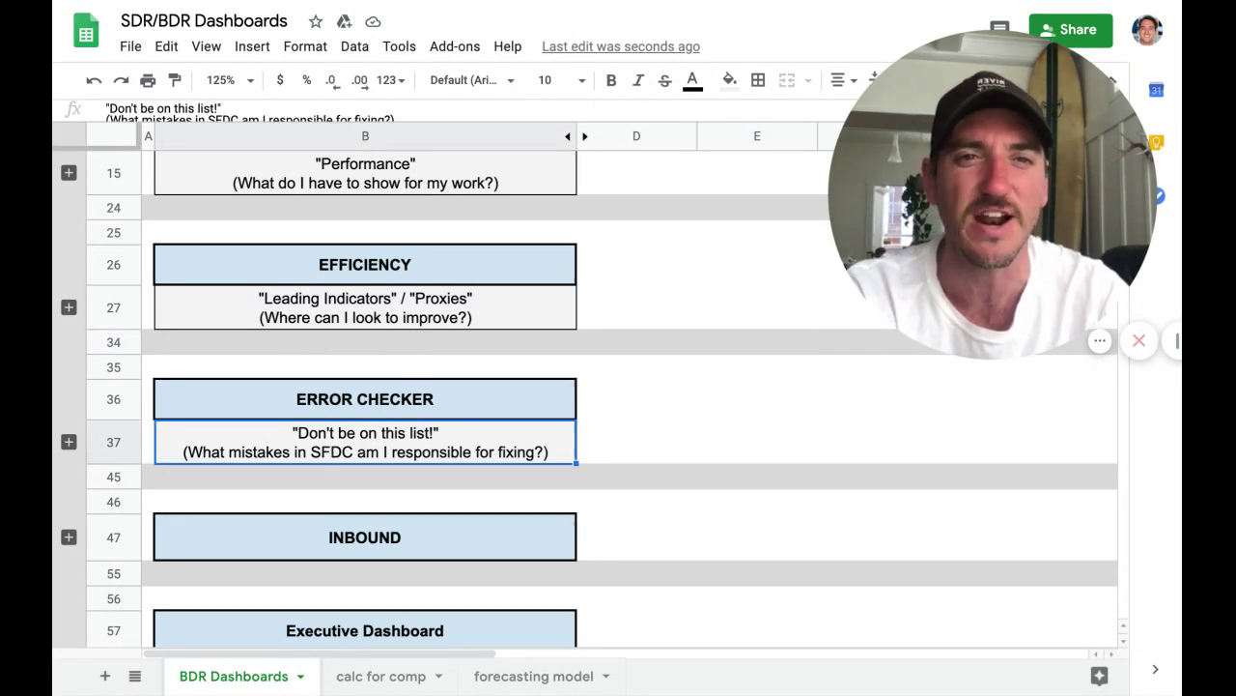
{"action": "left_click", "coordinate": [67, 442]}
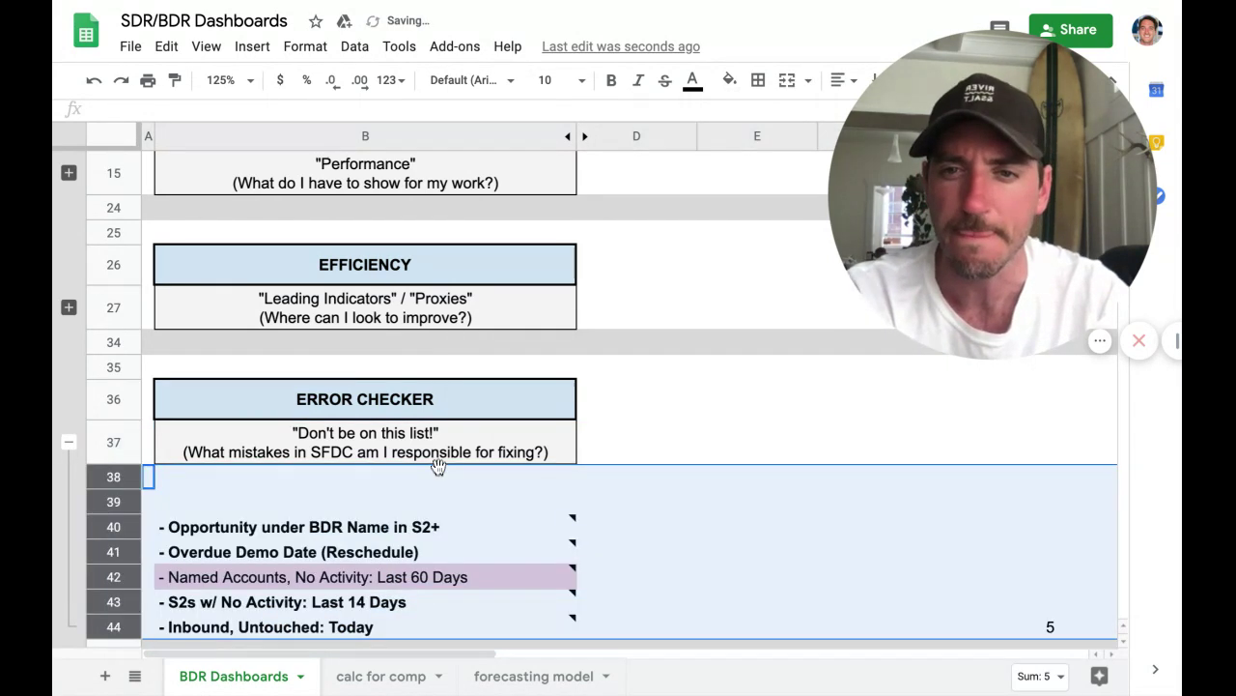
{"action": "scroll", "coordinate": [435, 466], "scroll_direction": "down", "scroll_amount": 1}
{"action": "left_click", "coordinate": [472, 466]}
{"action": "left_click", "coordinate": [464, 439]}
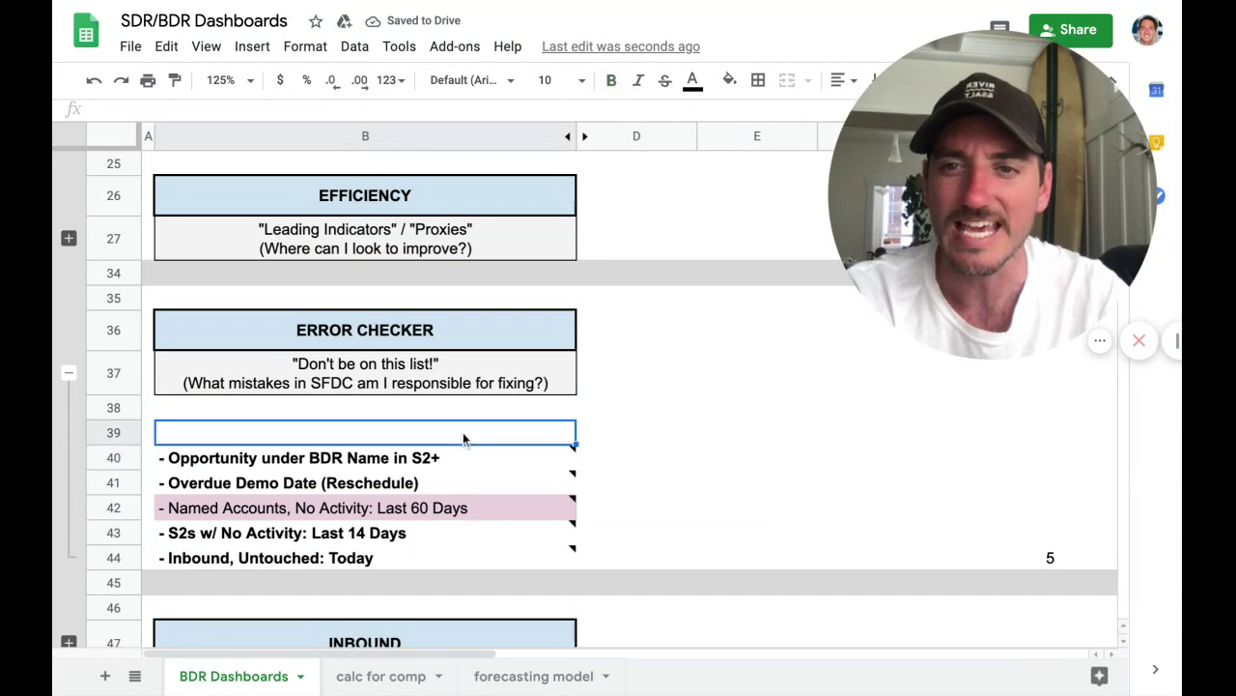
{"action": "key", "text": "Down"}
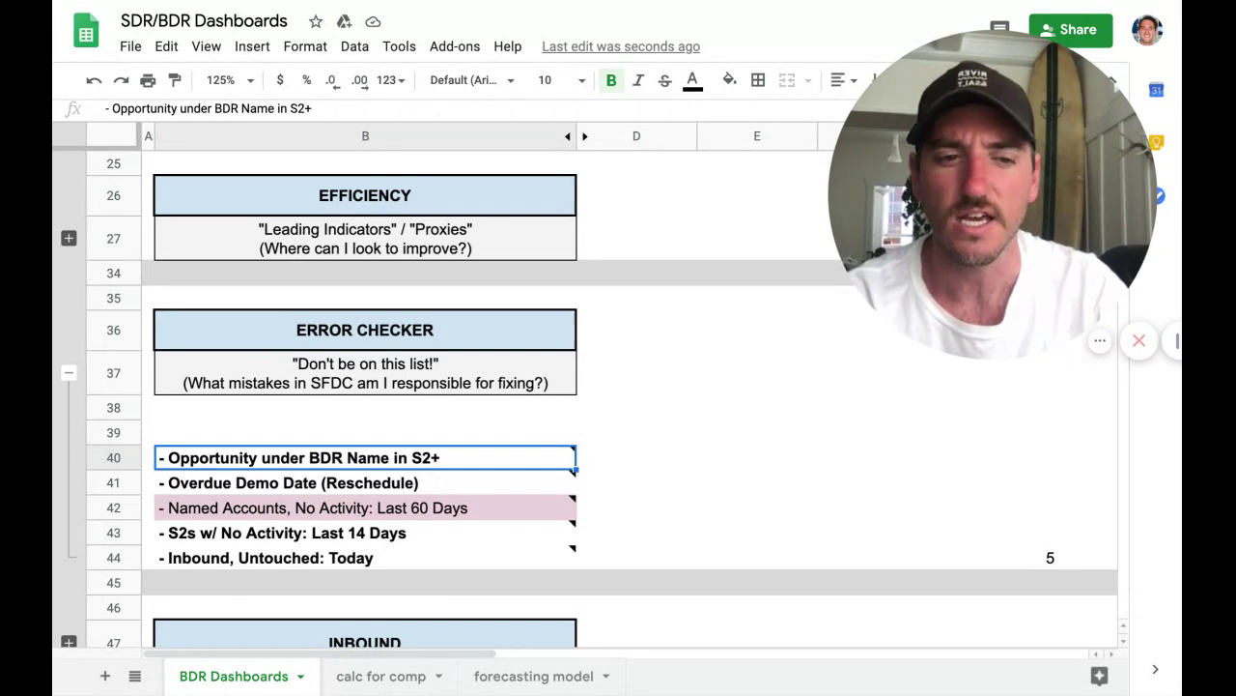
{"action": "left_click", "coordinate": [366, 482]}
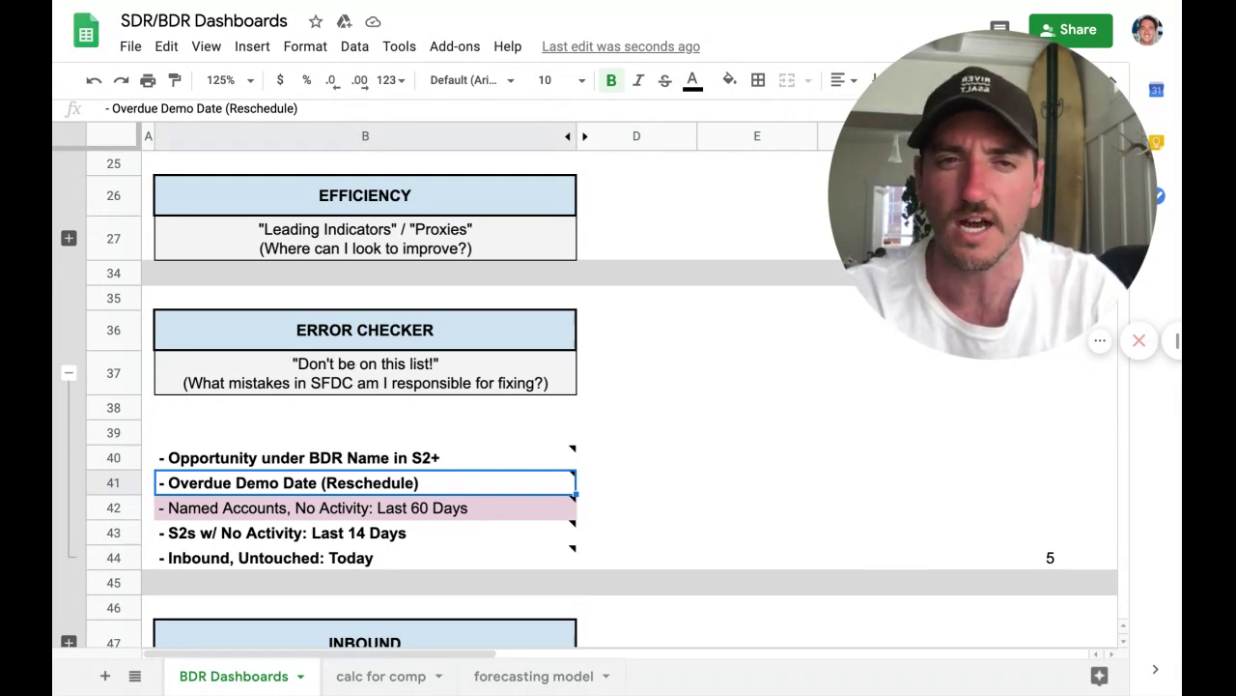
{"action": "key", "text": "Down"}
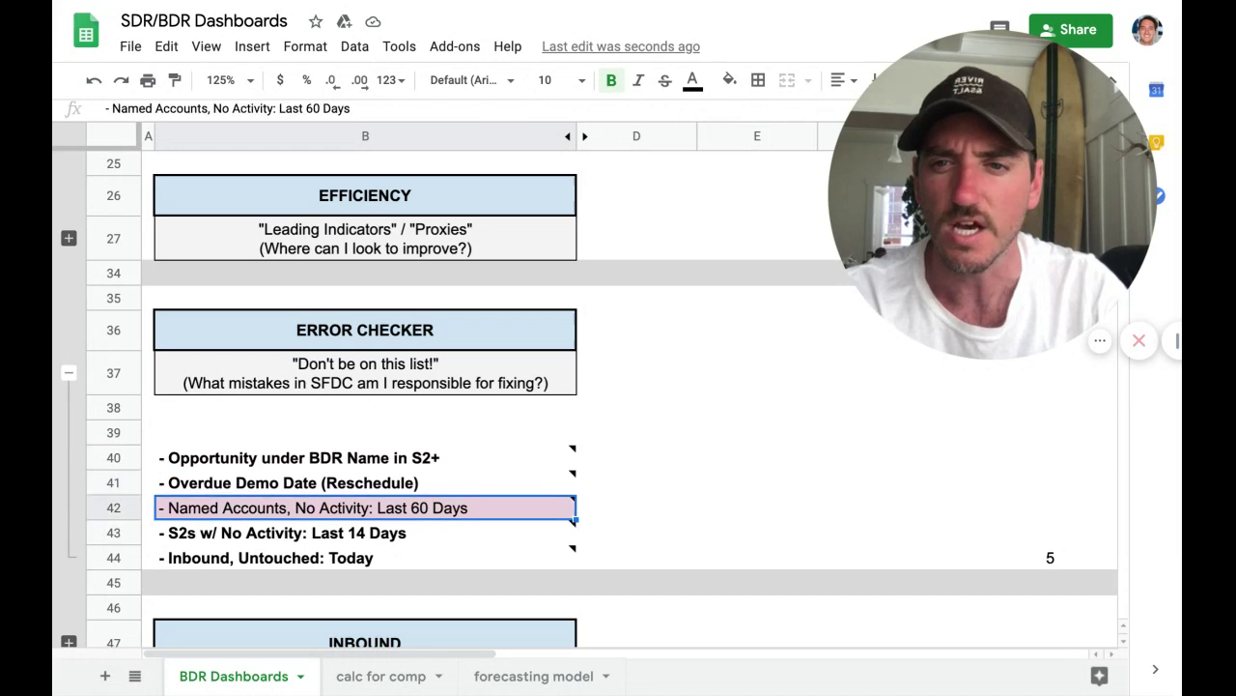
{"action": "left_click", "coordinate": [729, 80]}
{"action": "left_click", "coordinate": [768, 122]}
{"action": "mouse_move", "coordinate": [565, 498]}
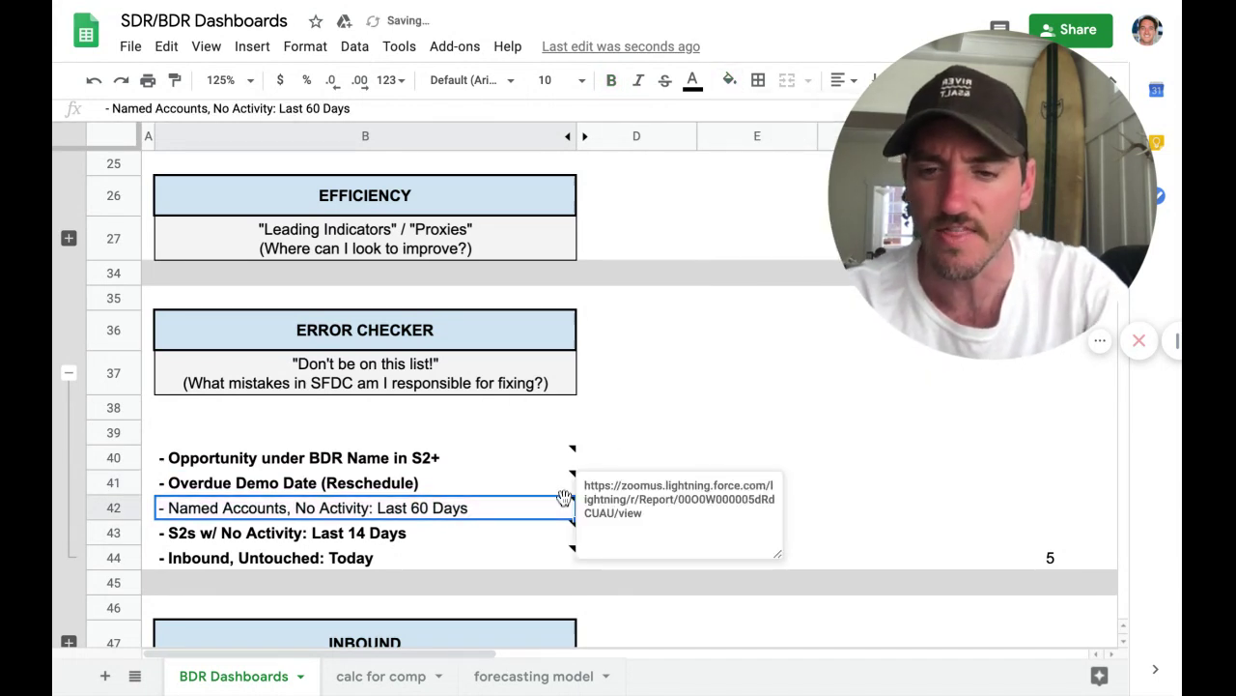
{"action": "key", "text": "ctrl+b"}
{"action": "left_click", "coordinate": [541, 483]}
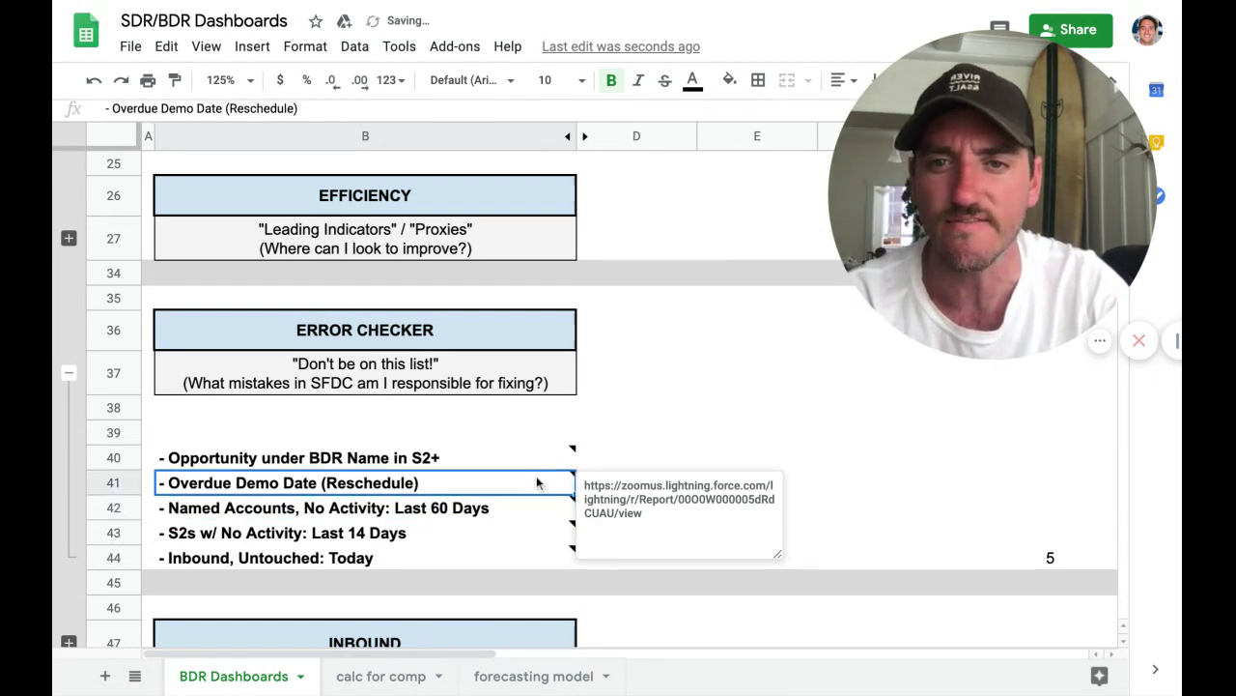
{"action": "left_click", "coordinate": [644, 444]}
{"action": "key", "text": "Down"}
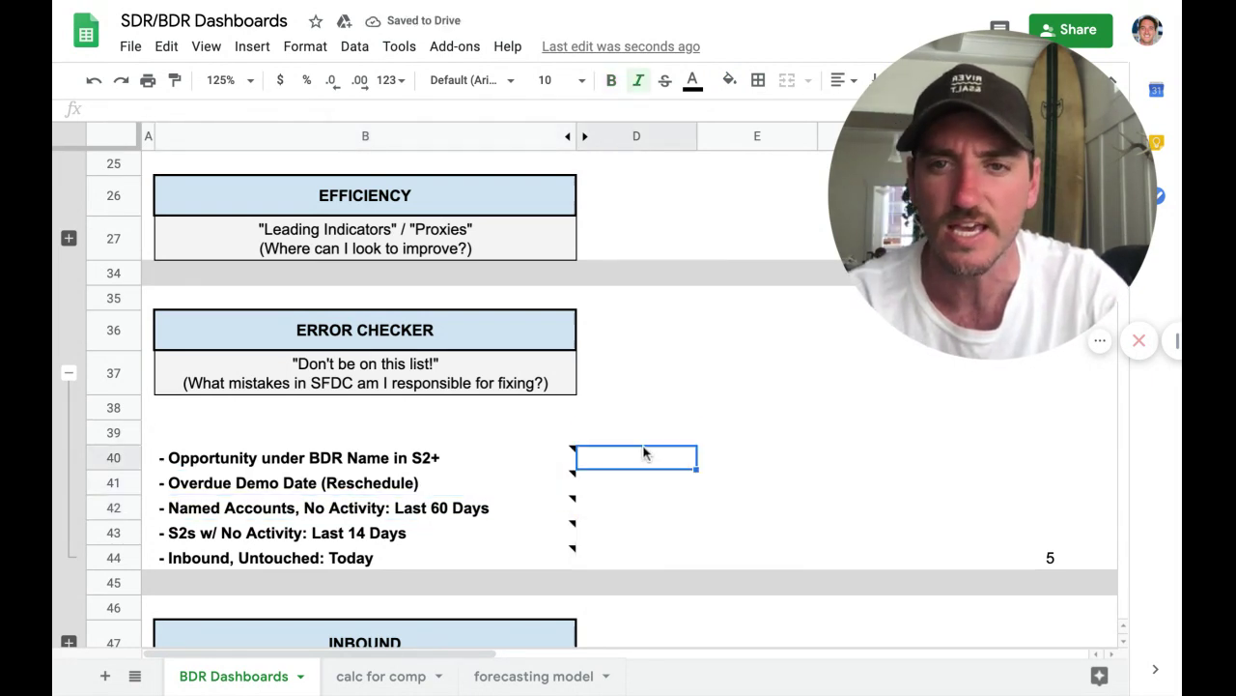
{"action": "key", "text": "Down"}
{"action": "key", "text": "Left"}
{"action": "key", "text": "Down"}
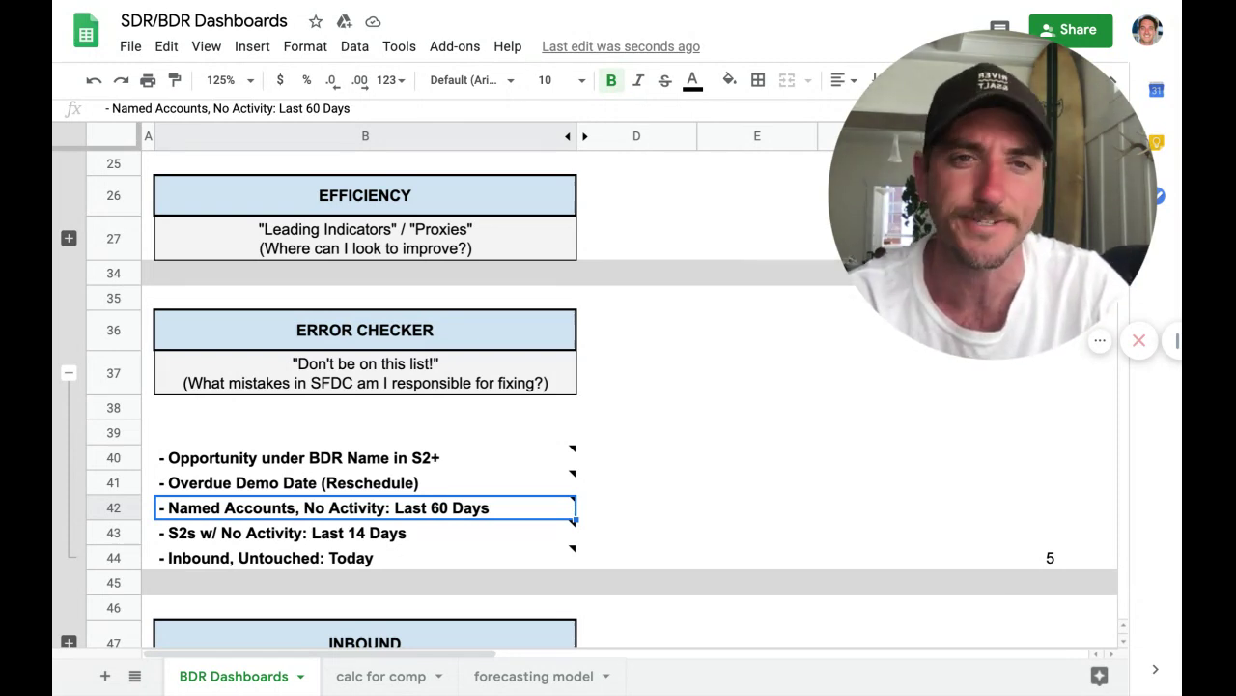
{"action": "left_click", "coordinate": [365, 532]}
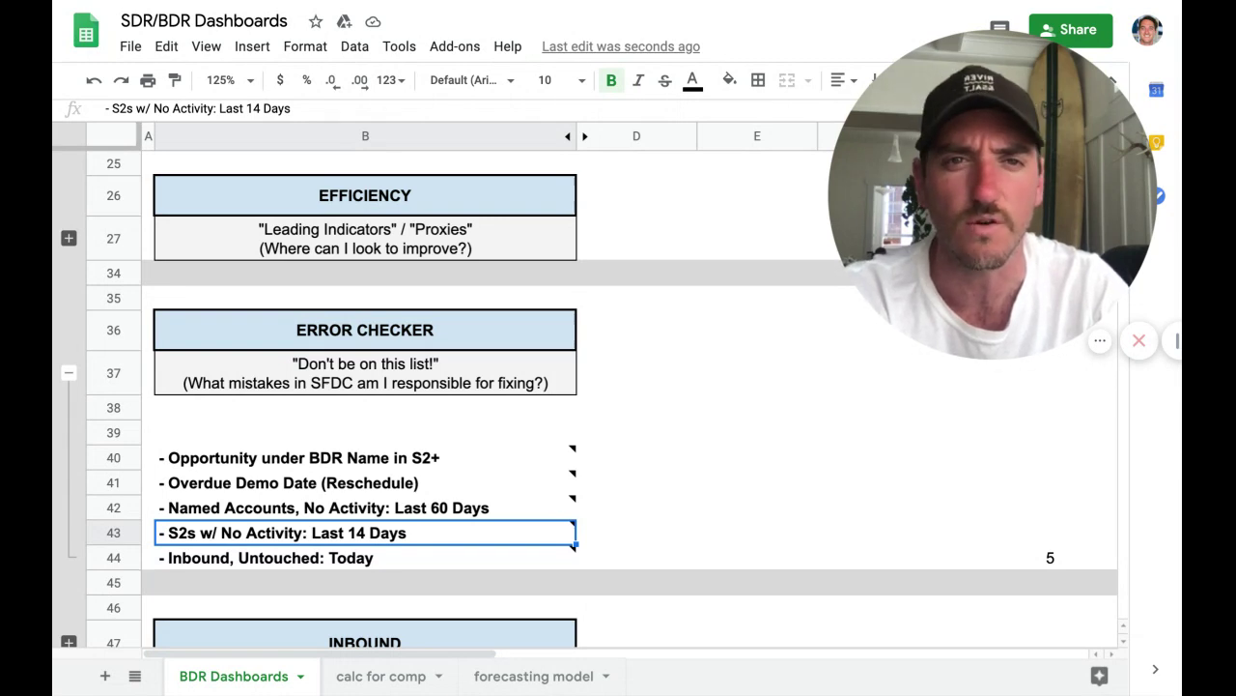
{"action": "left_click", "coordinate": [270, 558]}
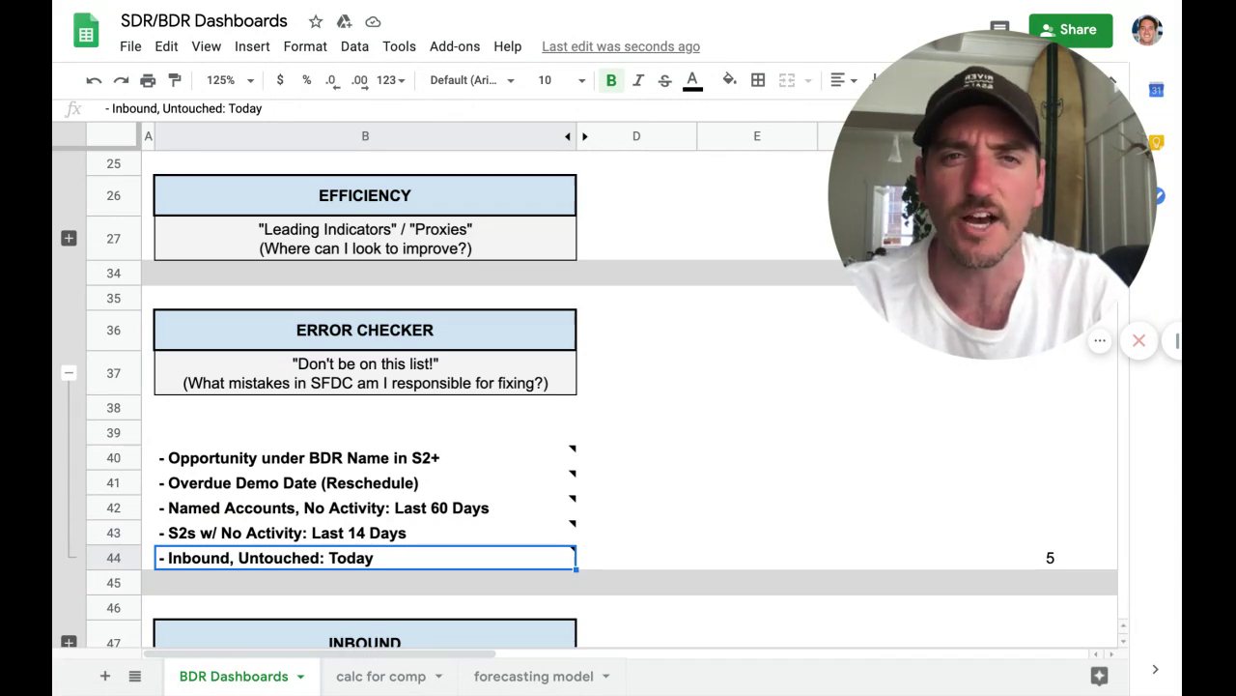
{"action": "scroll", "coordinate": [580, 386], "scroll_direction": "down", "scroll_amount": 3}
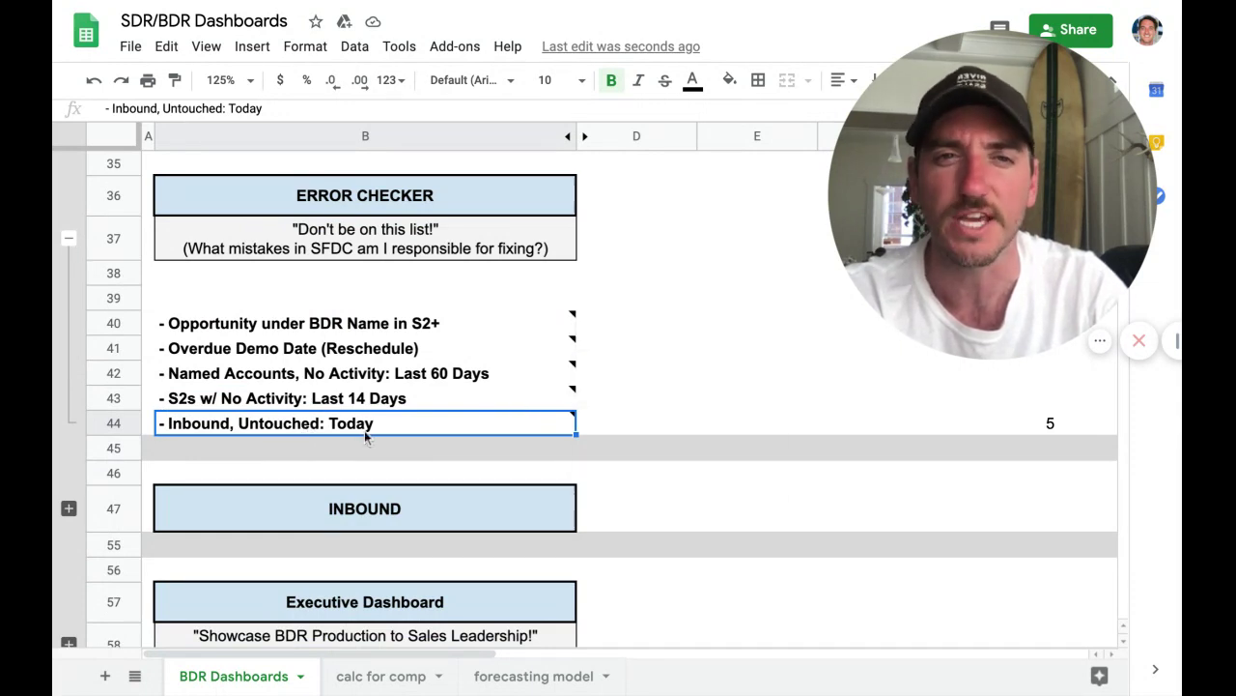
Collapse Error Checker, expand INBOUND and review Leads Assigned, Avg. Time to First Touch, Pipeline, Bookings
{"action": "left_click", "coordinate": [68, 237]}
{"action": "left_click", "coordinate": [69, 334]}
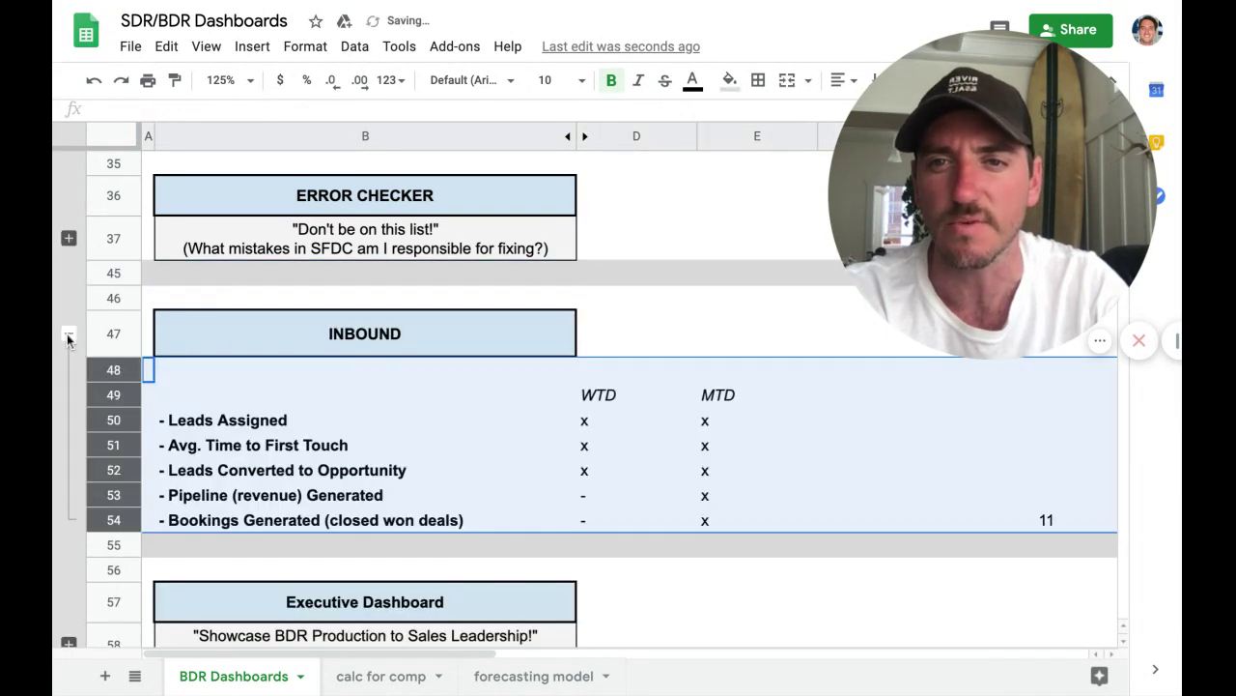
{"action": "left_click", "coordinate": [339, 423]}
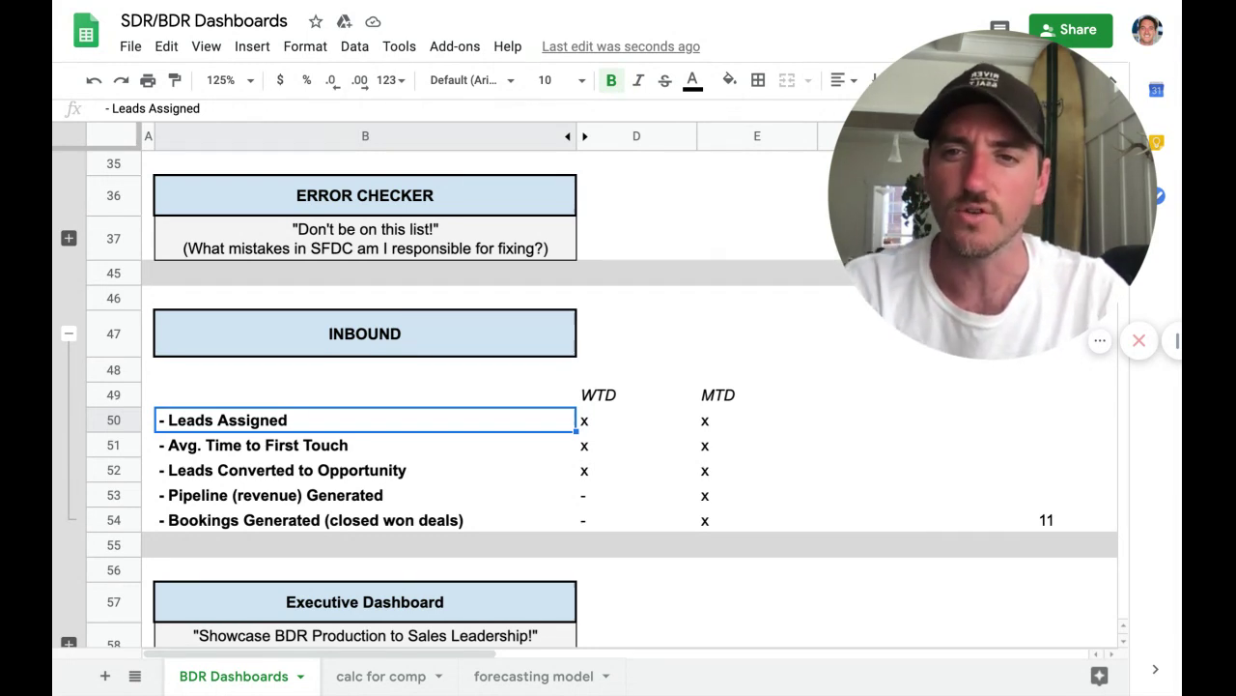
{"action": "left_click", "coordinate": [365, 444]}
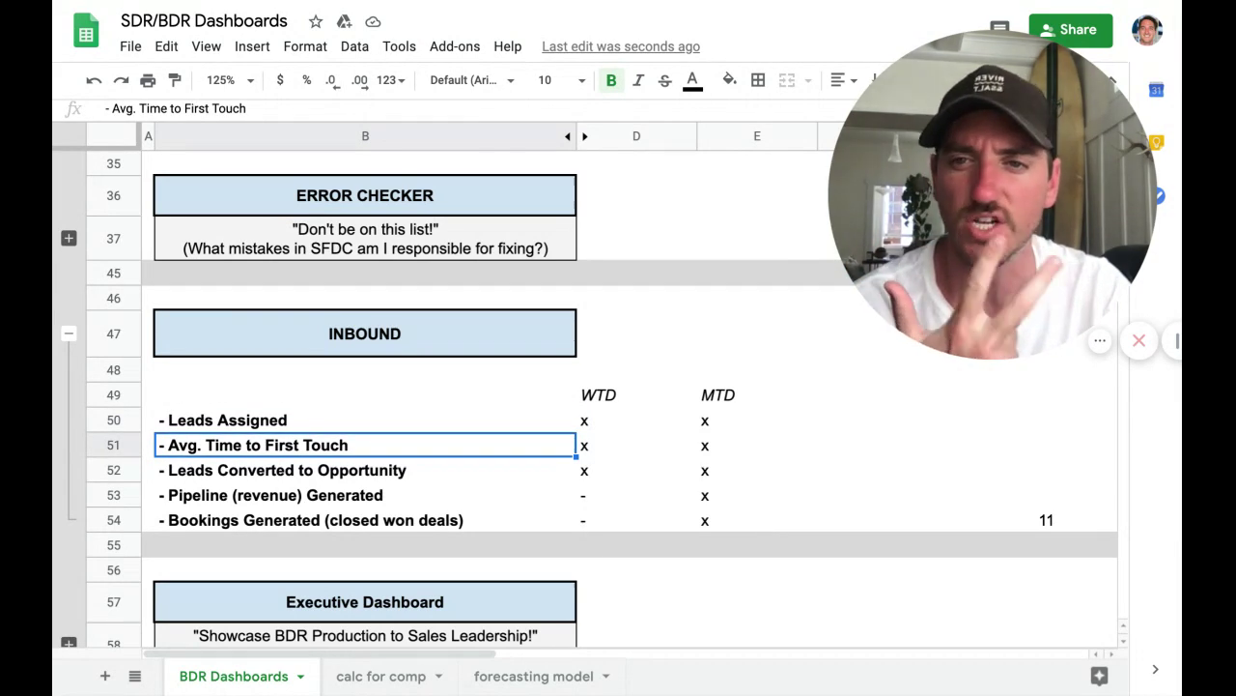
{"action": "key", "text": "Down"}
{"action": "key", "text": "Down"}
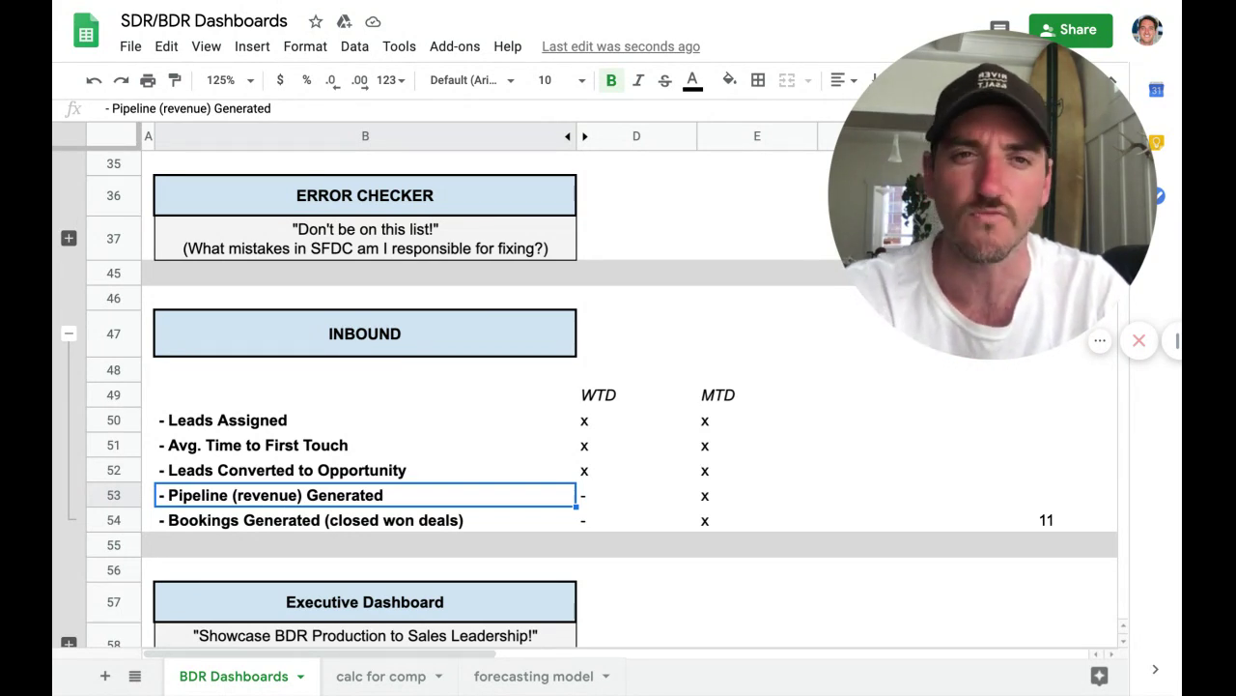
{"action": "left_click", "coordinate": [365, 520]}
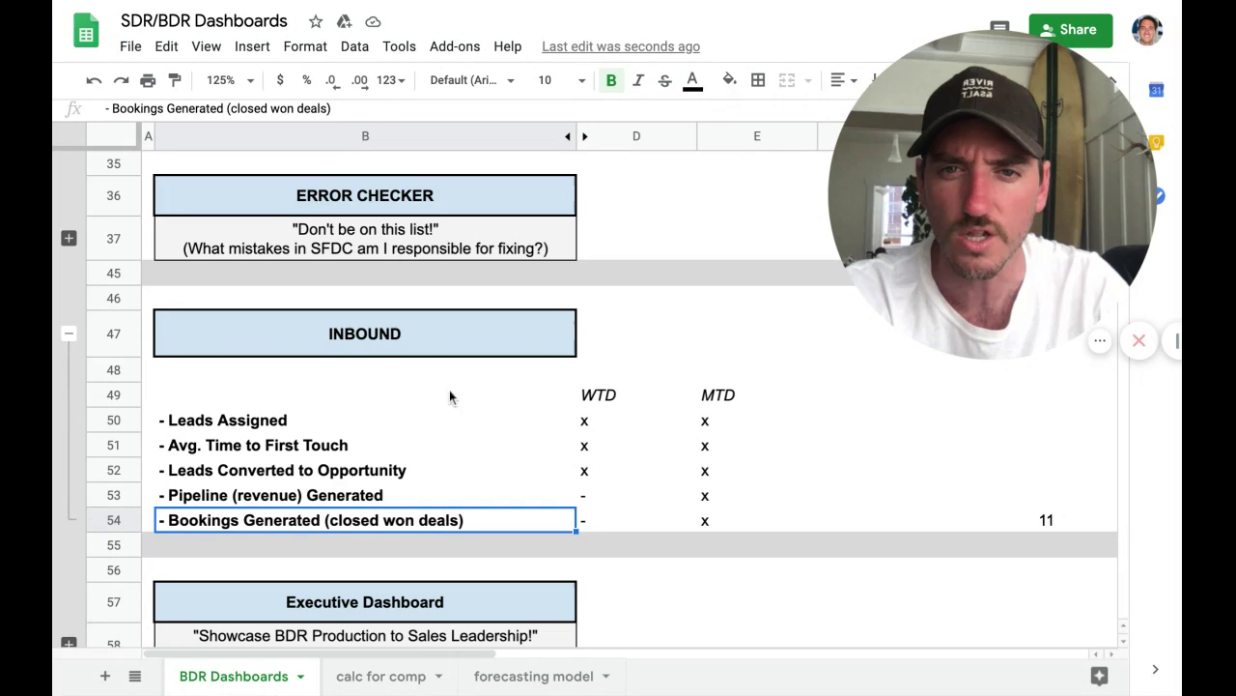
Point out the Inbound WTD and MTD headings, then collapse the INBOUND rows
{"action": "left_click", "coordinate": [589, 404]}
{"action": "left_click", "coordinate": [726, 406]}
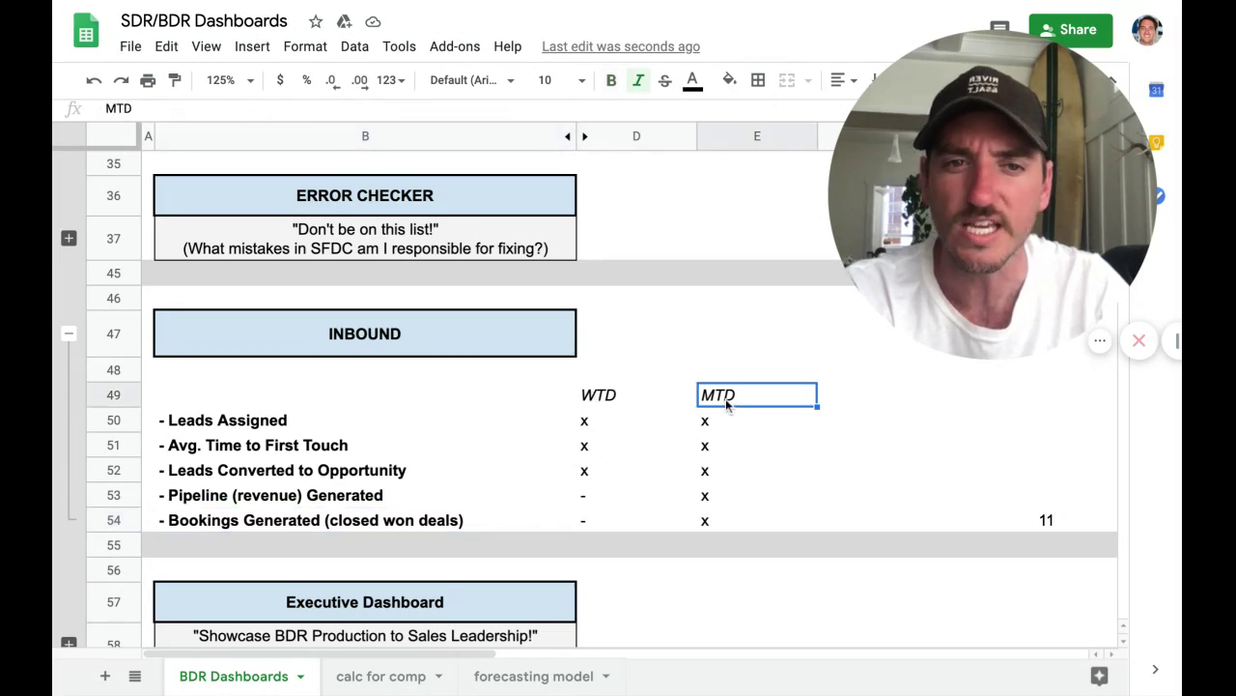
{"action": "left_click", "coordinate": [69, 333]}
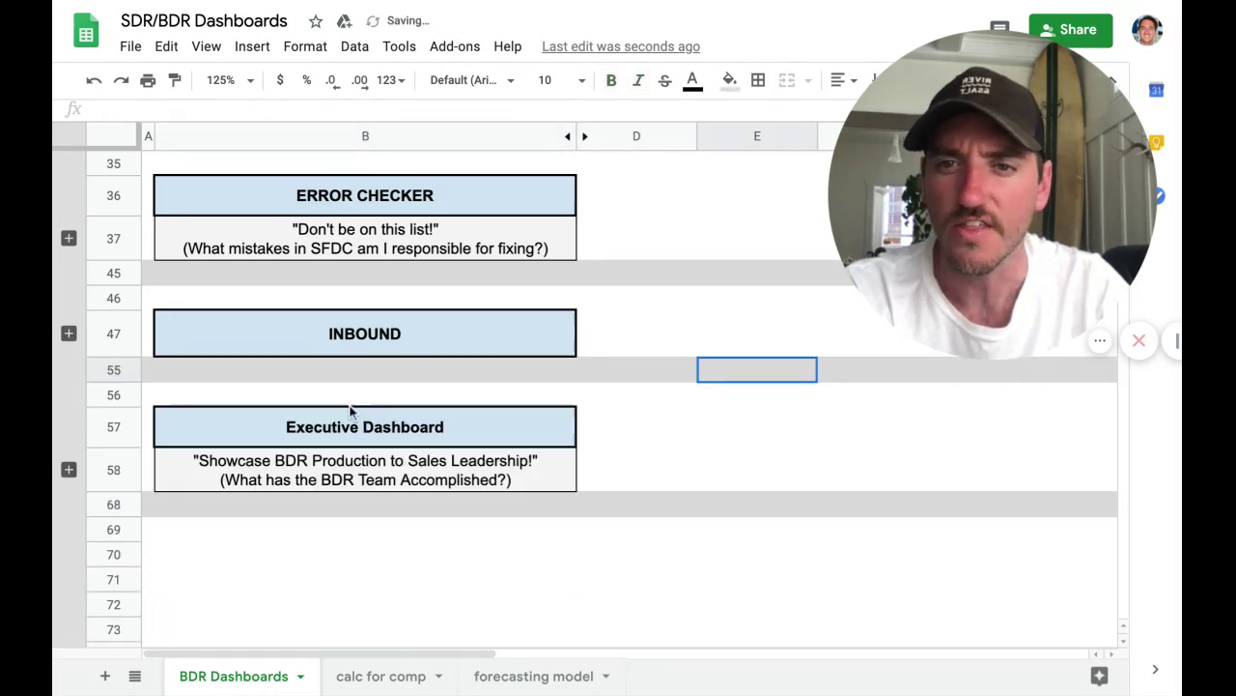
{"action": "left_click", "coordinate": [392, 427]}
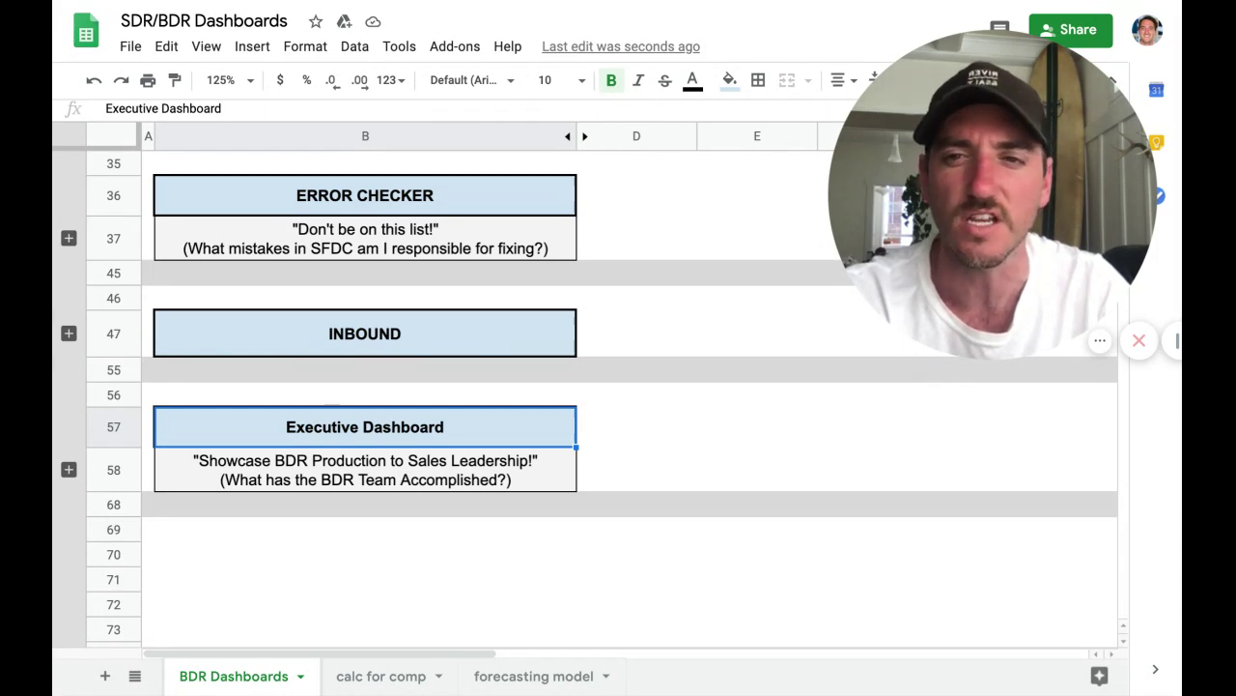
{"action": "left_click", "coordinate": [496, 464]}
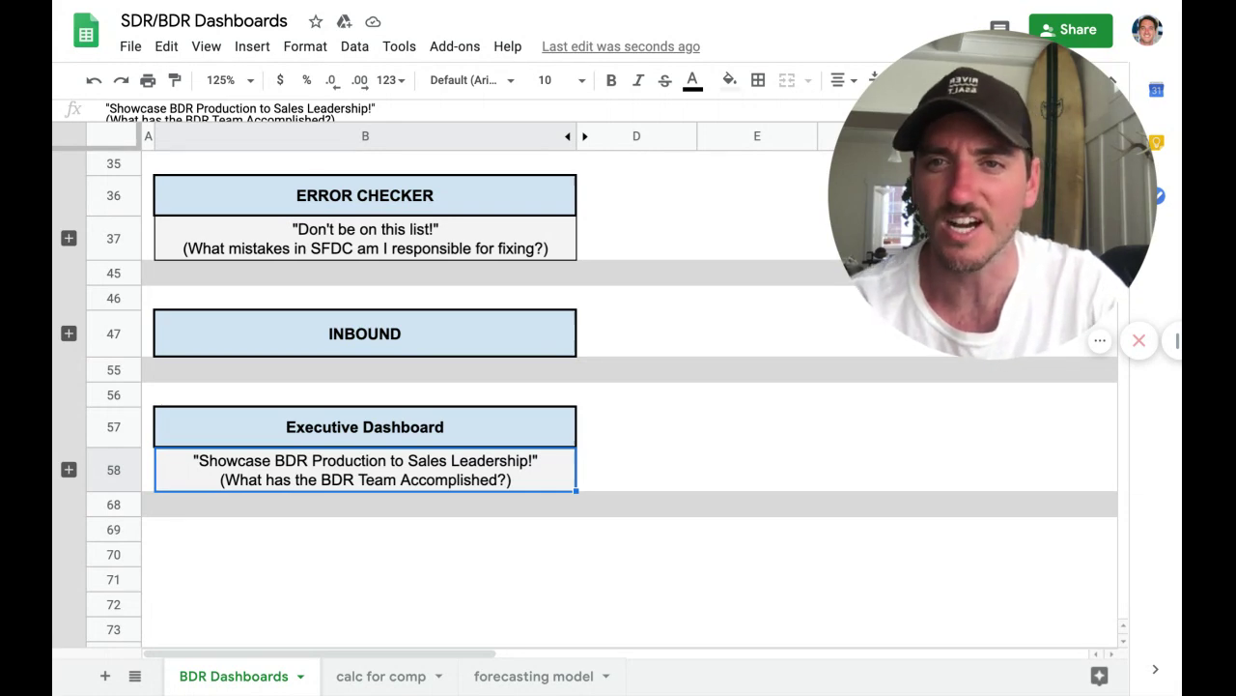
Zoom the sheet view out to 75%
{"action": "scroll", "coordinate": [656, 311], "scroll_direction": "up", "scroll_amount": 5}
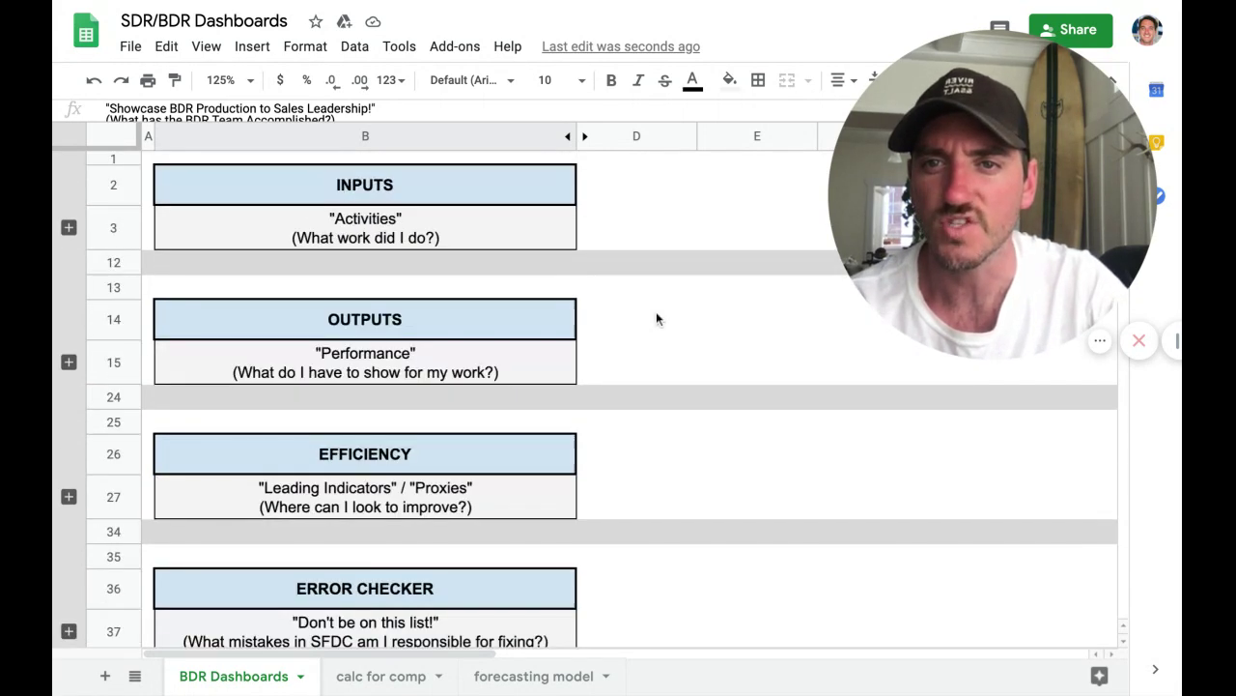
{"action": "left_click", "coordinate": [224, 80]}
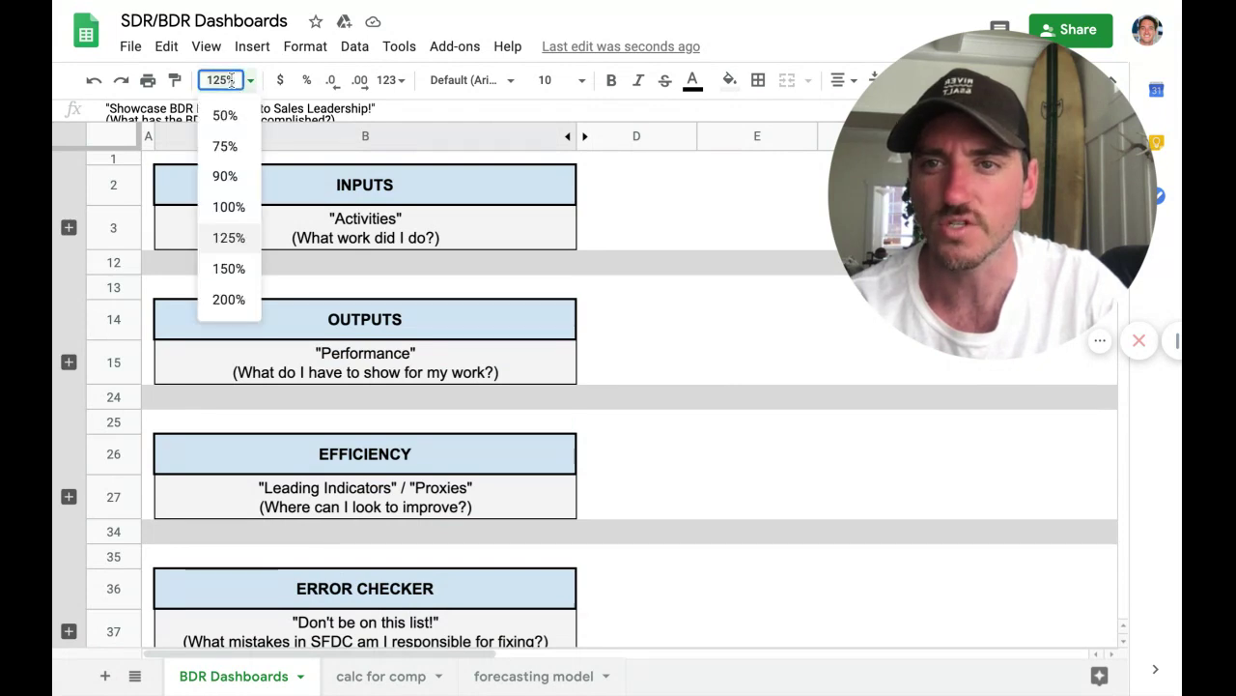
{"action": "left_click", "coordinate": [230, 153]}
{"action": "left_click", "coordinate": [421, 280]}
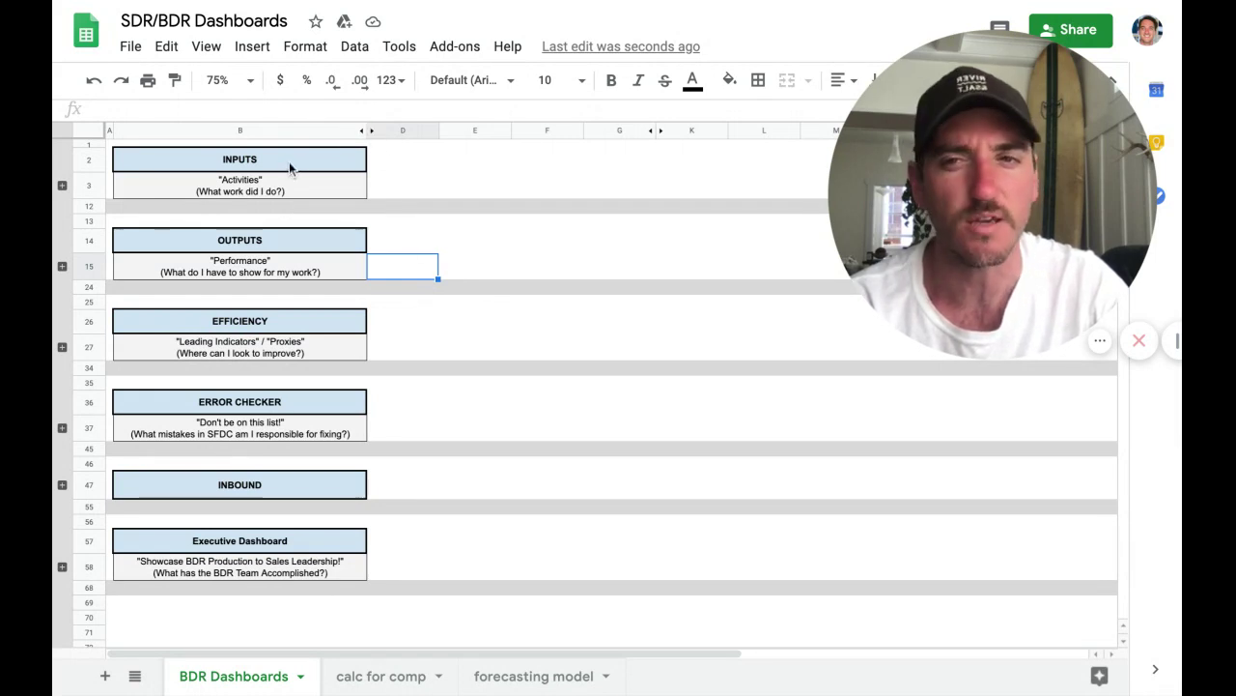
Unhide column C between columns B and D
{"action": "left_click", "coordinate": [365, 132]}
{"action": "left_click", "coordinate": [371, 131]}
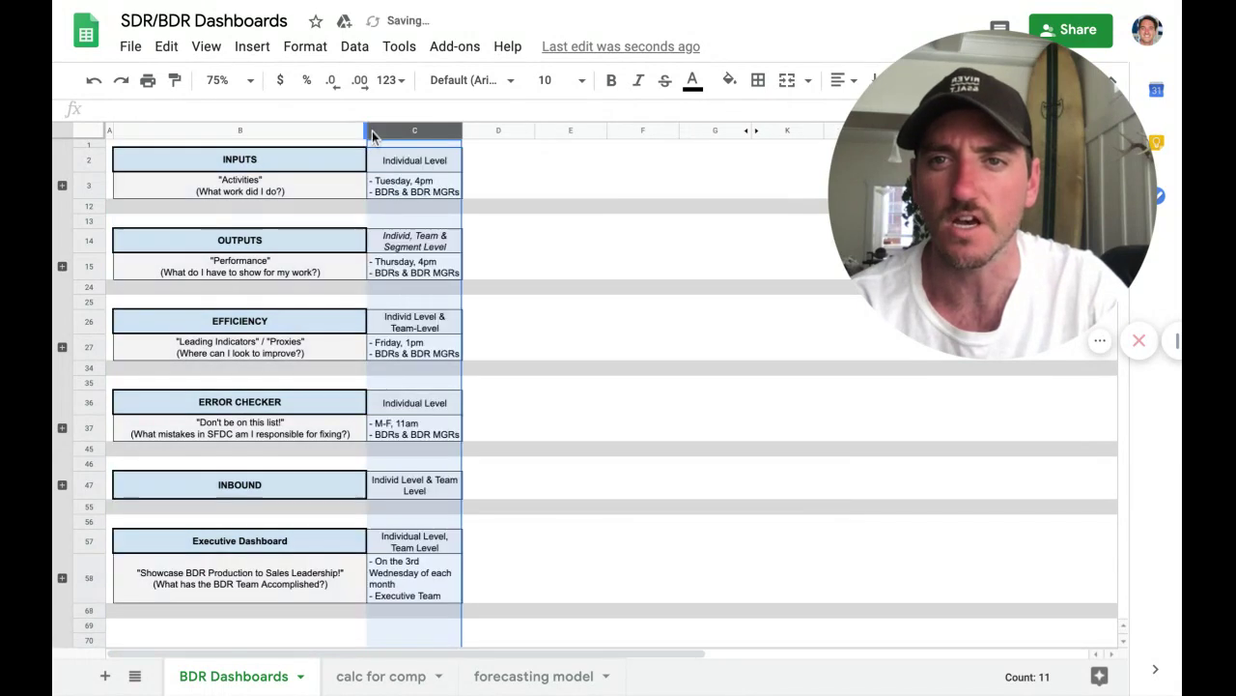
{"action": "left_click", "coordinate": [534, 225]}
{"action": "left_click", "coordinate": [414, 129]}
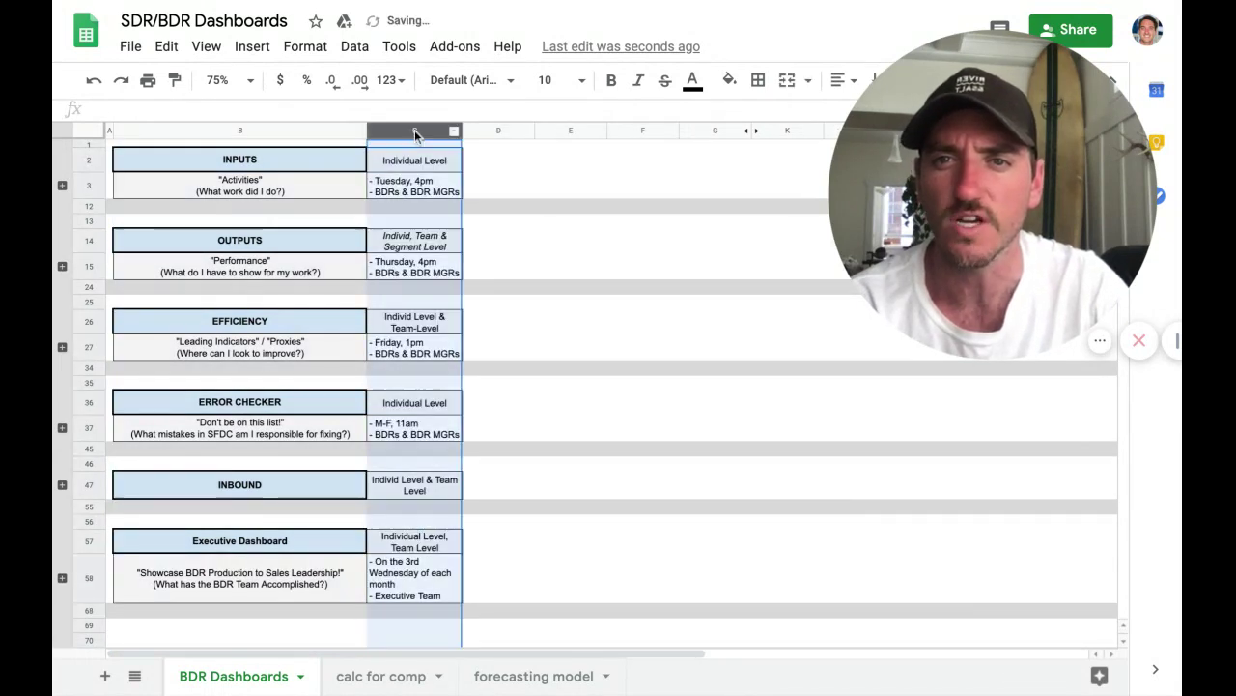
{"action": "left_click", "coordinate": [466, 170]}
Point out each section's audience level in column C and the OUTPUTS delivery schedule
{"action": "left_click", "coordinate": [445, 162]}
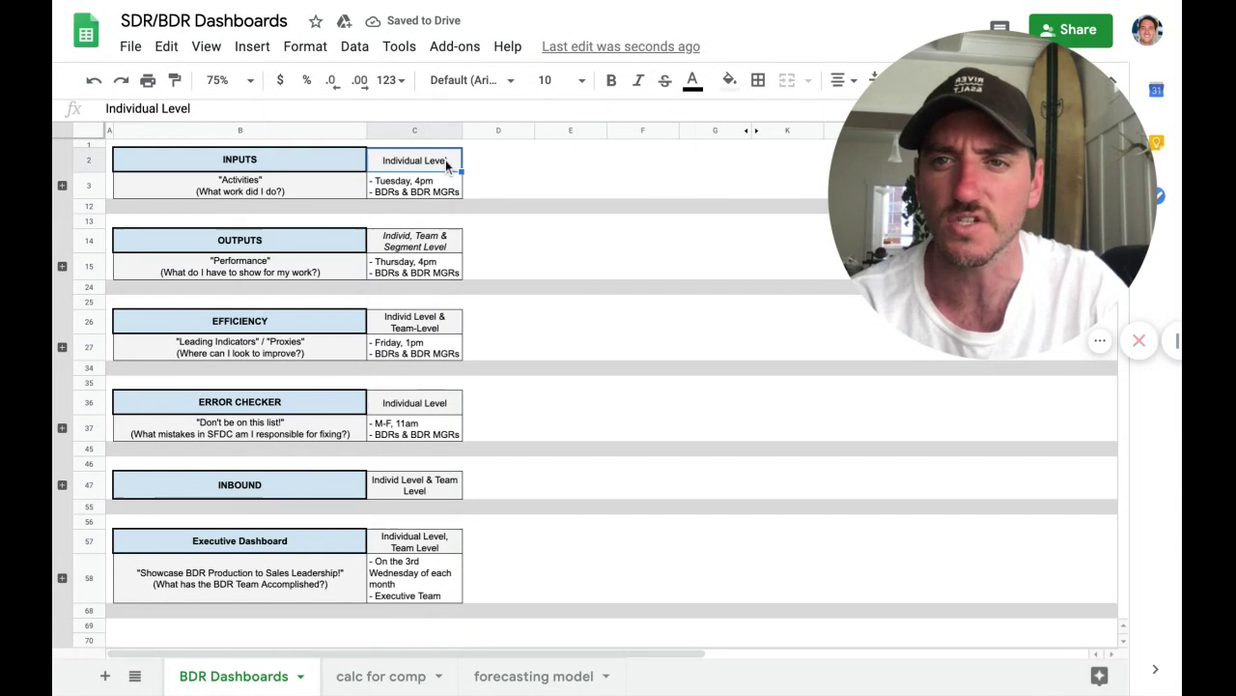
{"action": "left_click", "coordinate": [423, 240]}
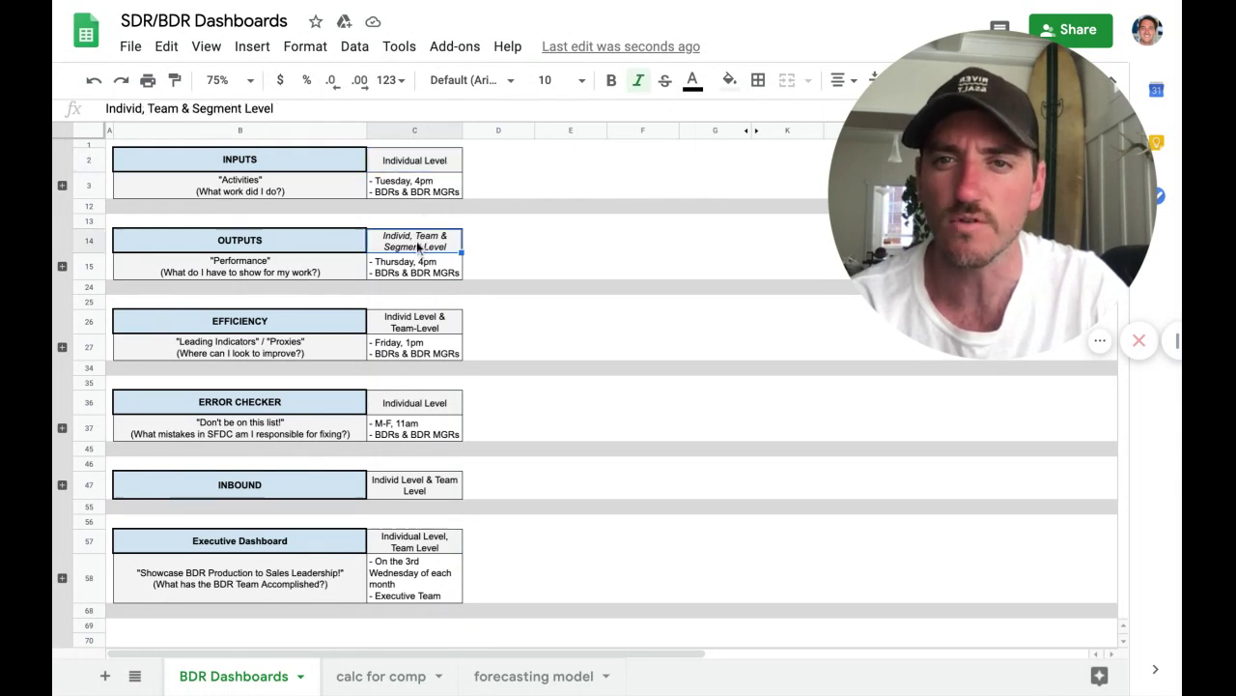
{"action": "left_click", "coordinate": [410, 321]}
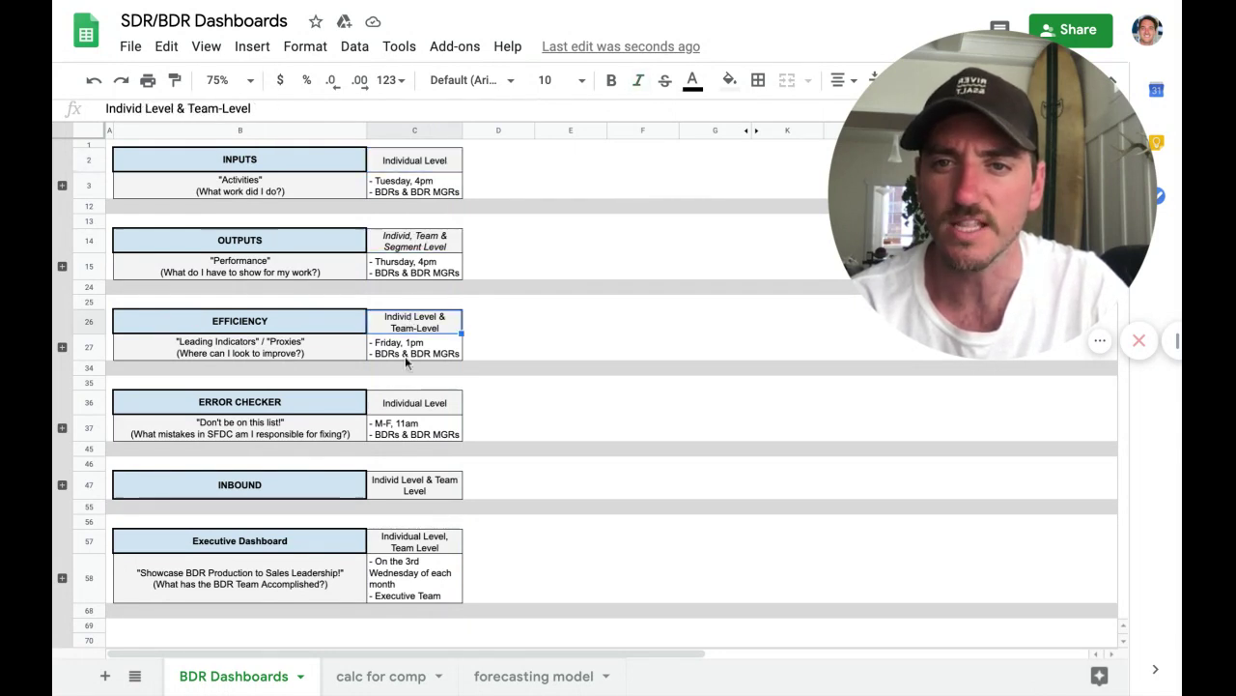
{"action": "left_click", "coordinate": [398, 411]}
{"action": "left_click", "coordinate": [407, 483]}
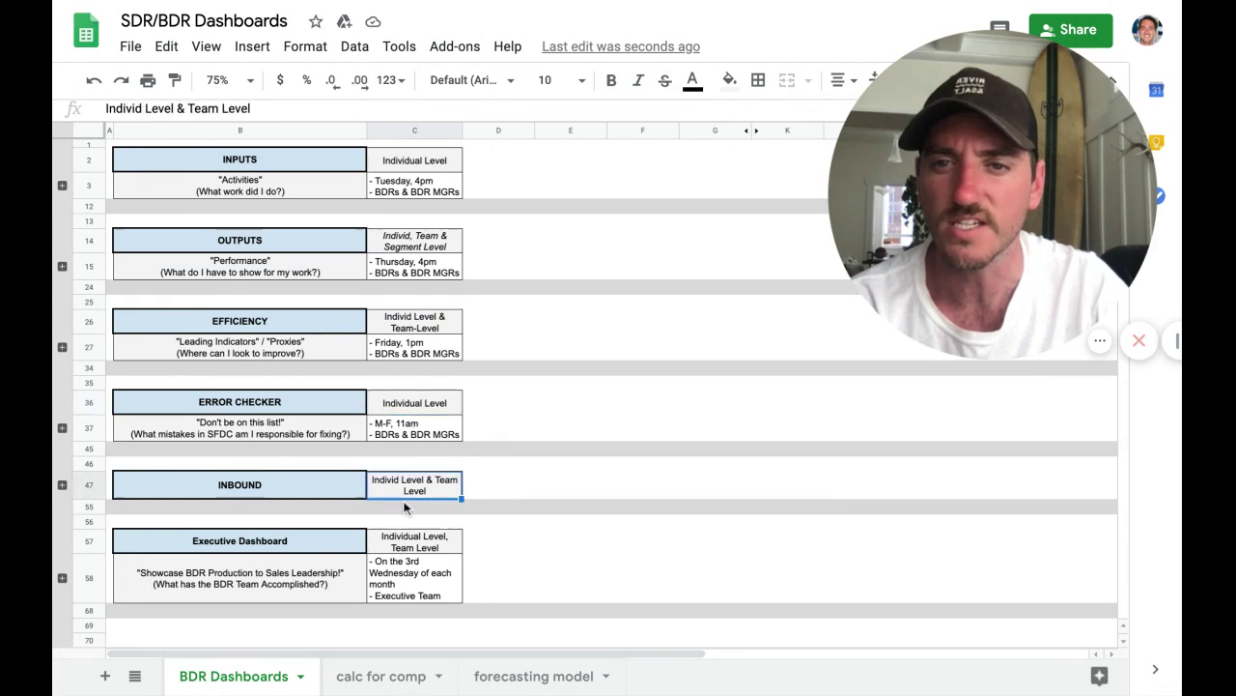
{"action": "left_click", "coordinate": [405, 540]}
{"action": "left_click", "coordinate": [409, 274]}
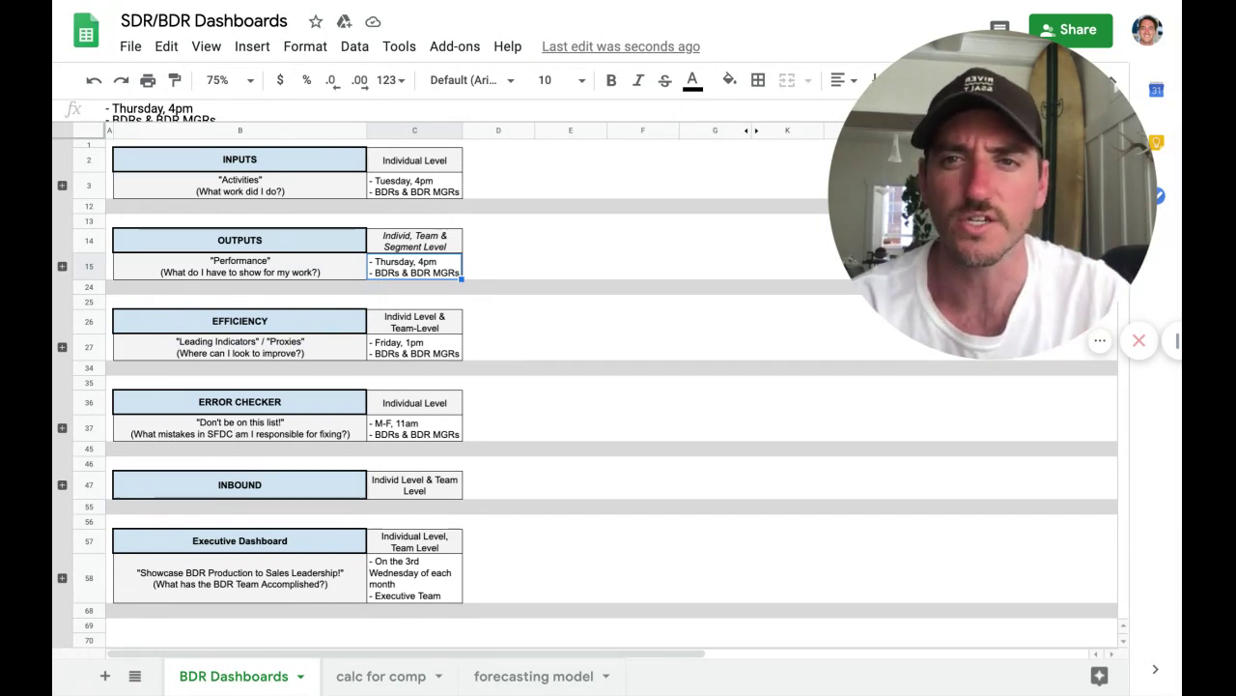
{"action": "left_click", "coordinate": [61, 185]}
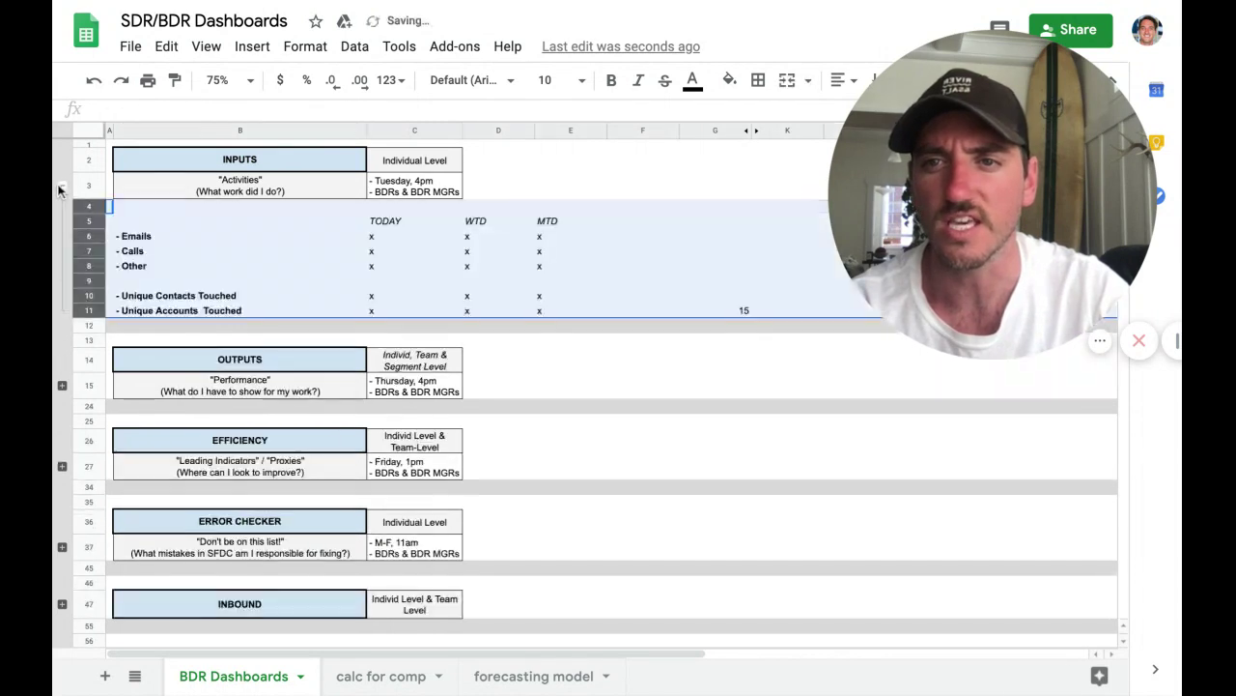
{"action": "left_click", "coordinate": [251, 237]}
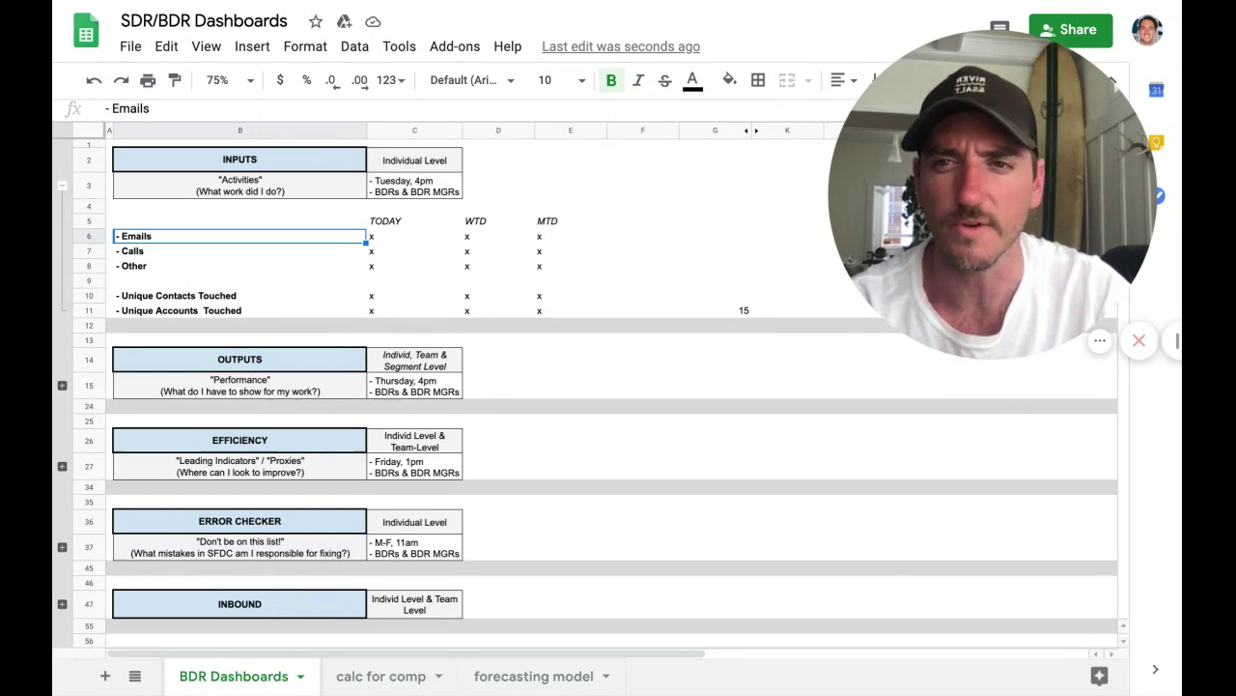
{"action": "left_click", "coordinate": [62, 184]}
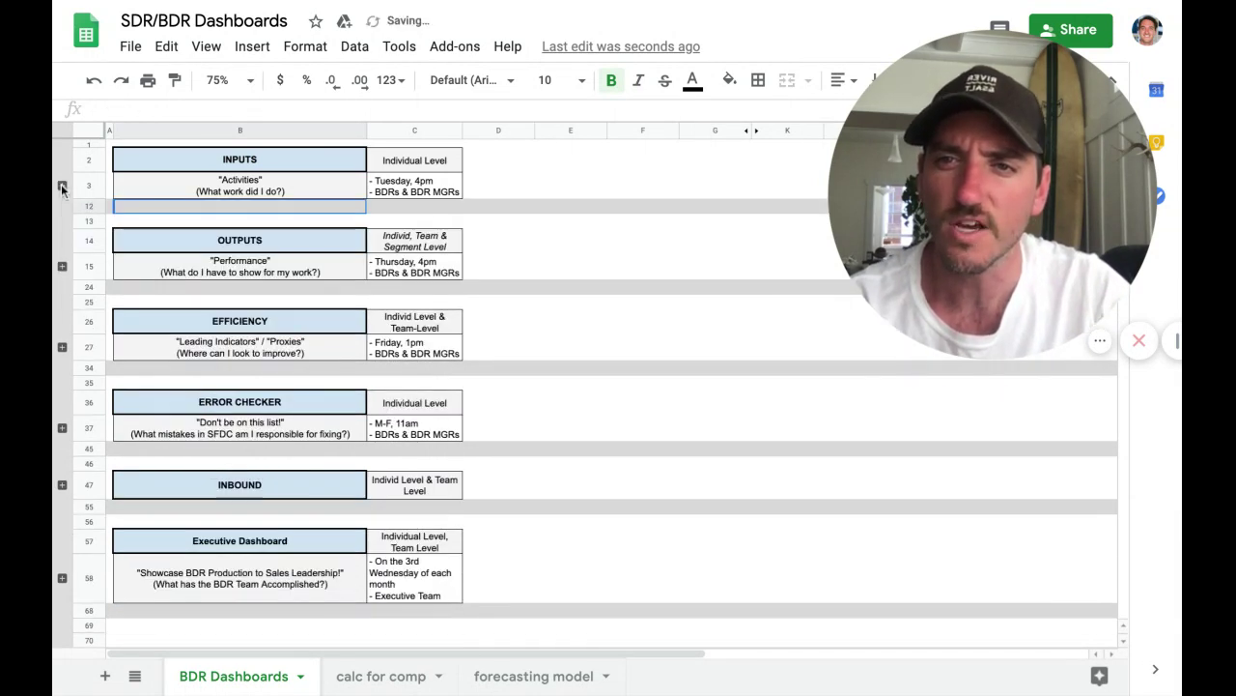
{"action": "left_click", "coordinate": [488, 193]}
{"action": "left_click", "coordinate": [507, 162]}
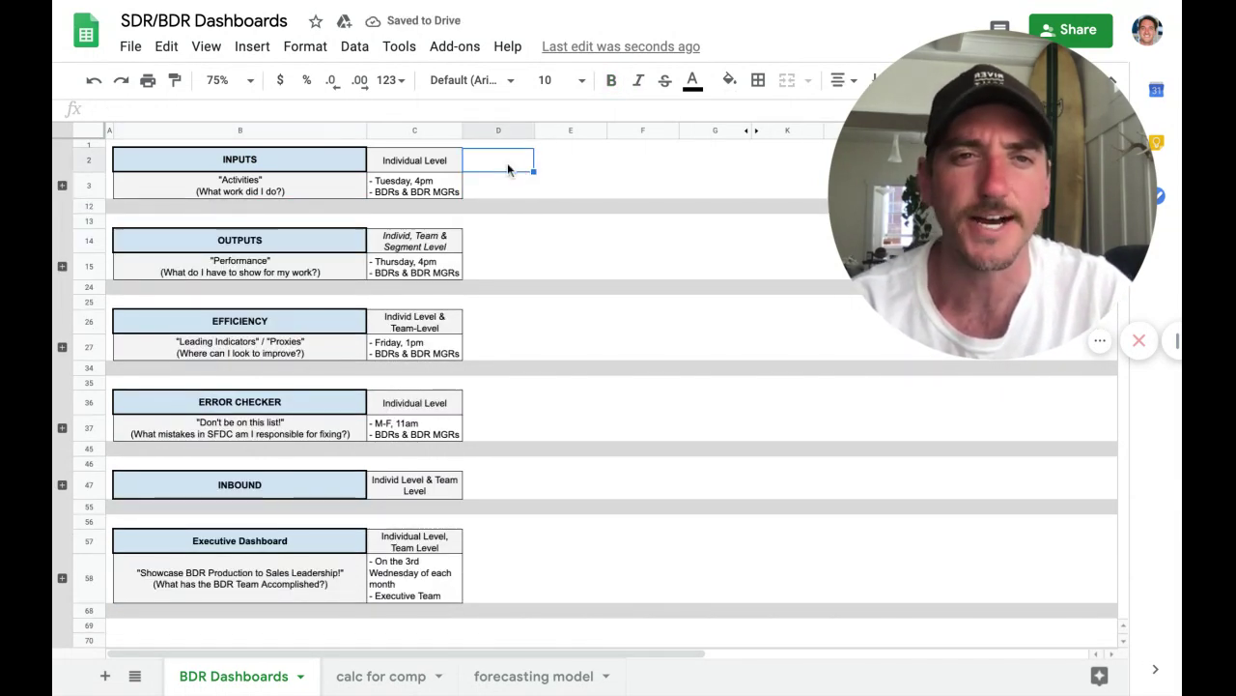